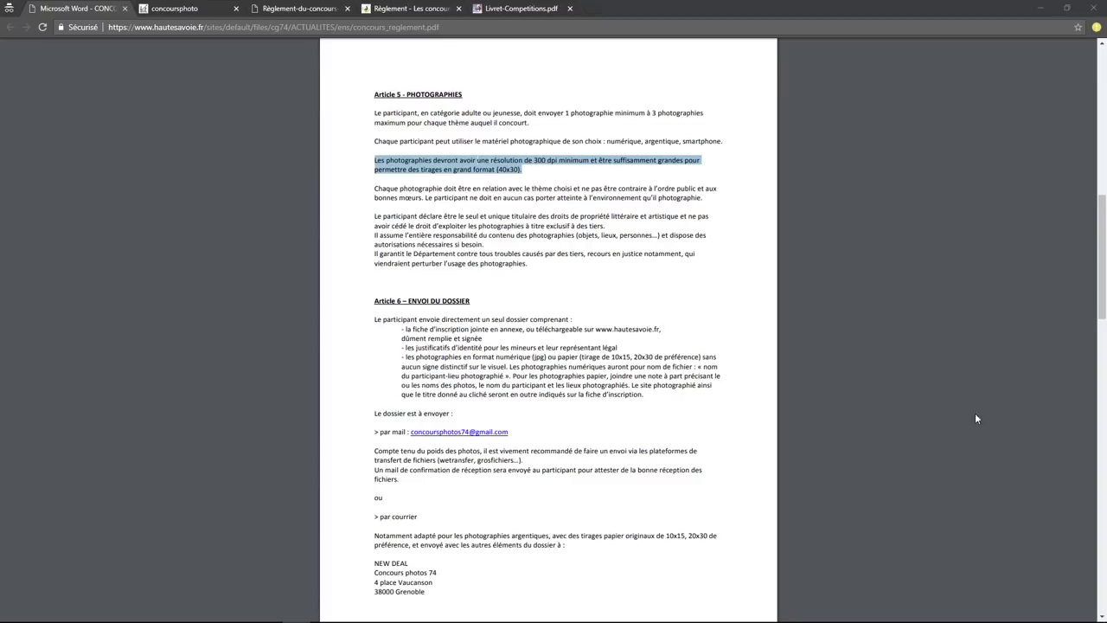
- Browse the open contest rules tabs and return to the Haute-Savoie rules PDF
click(518, 9)
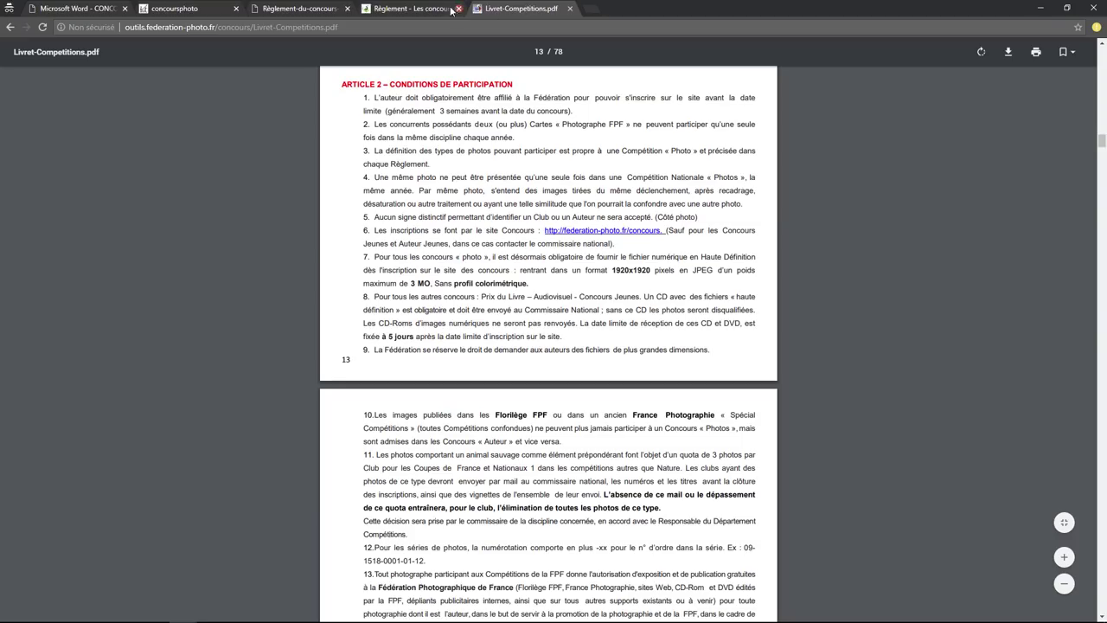
click(450, 10)
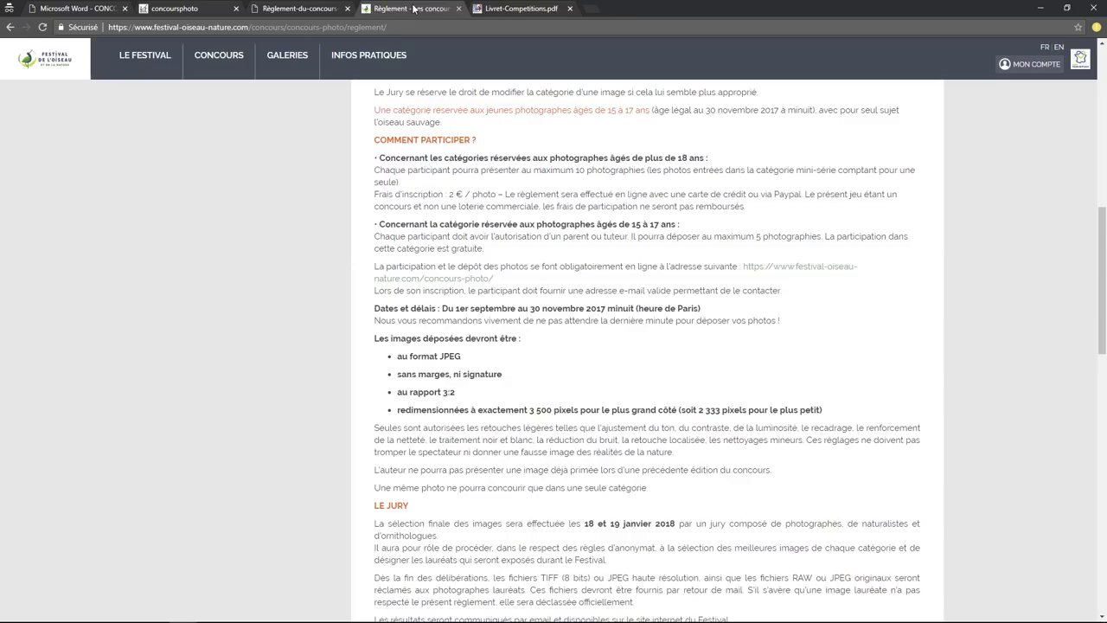
click(292, 16)
click(187, 18)
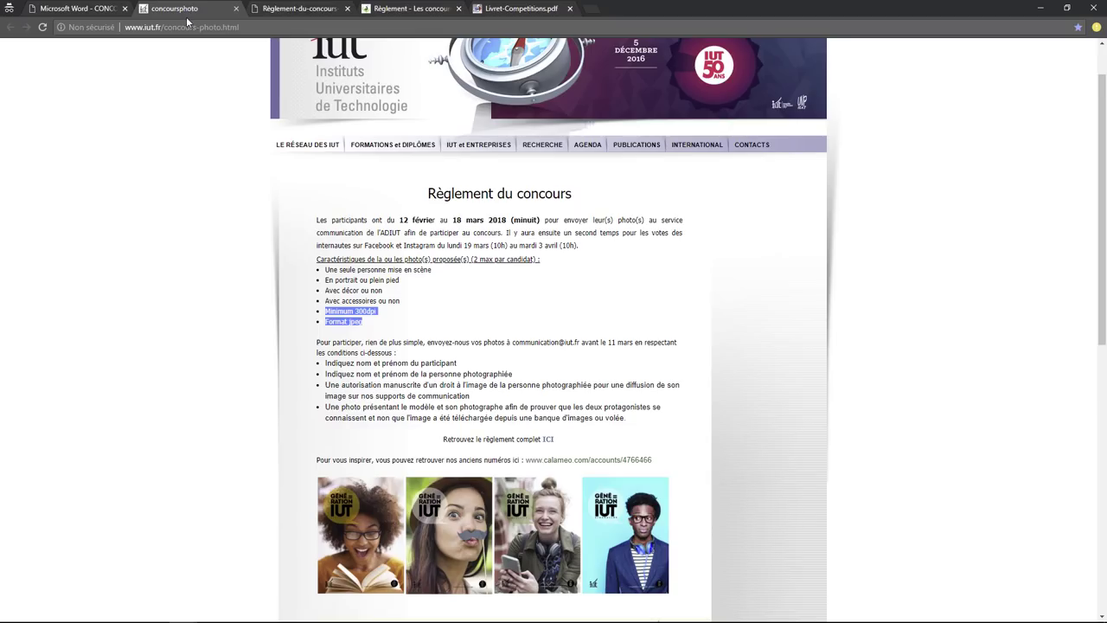
click(74, 10)
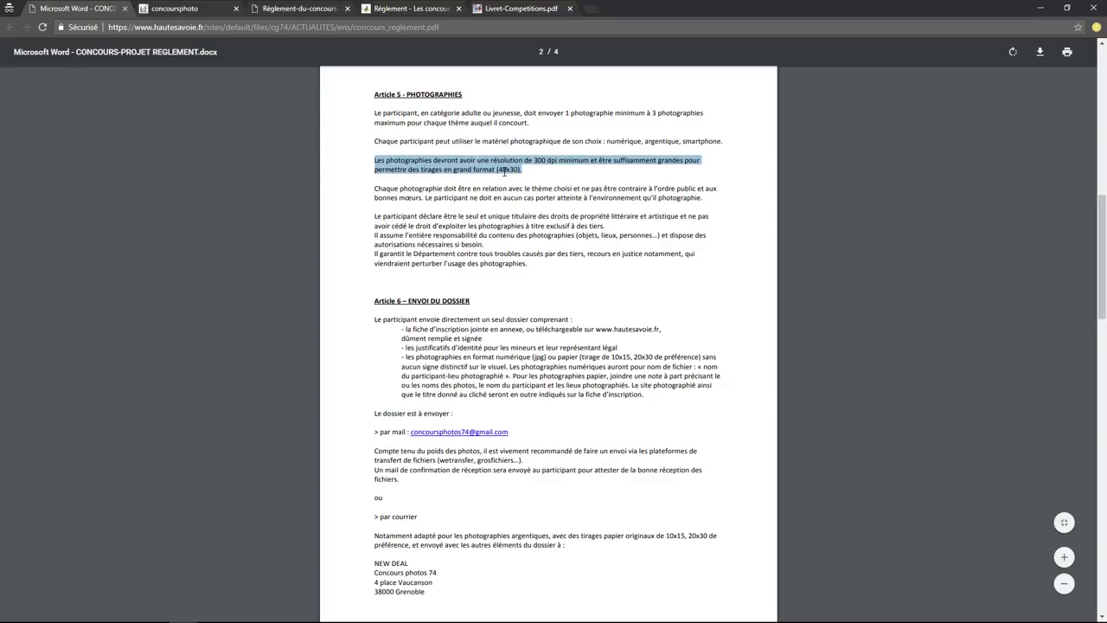
- Highlight 40x30, 300 dpi and 'suffisamment grandes' in Article 5 of the Haute-Savoie rules
click(527, 172)
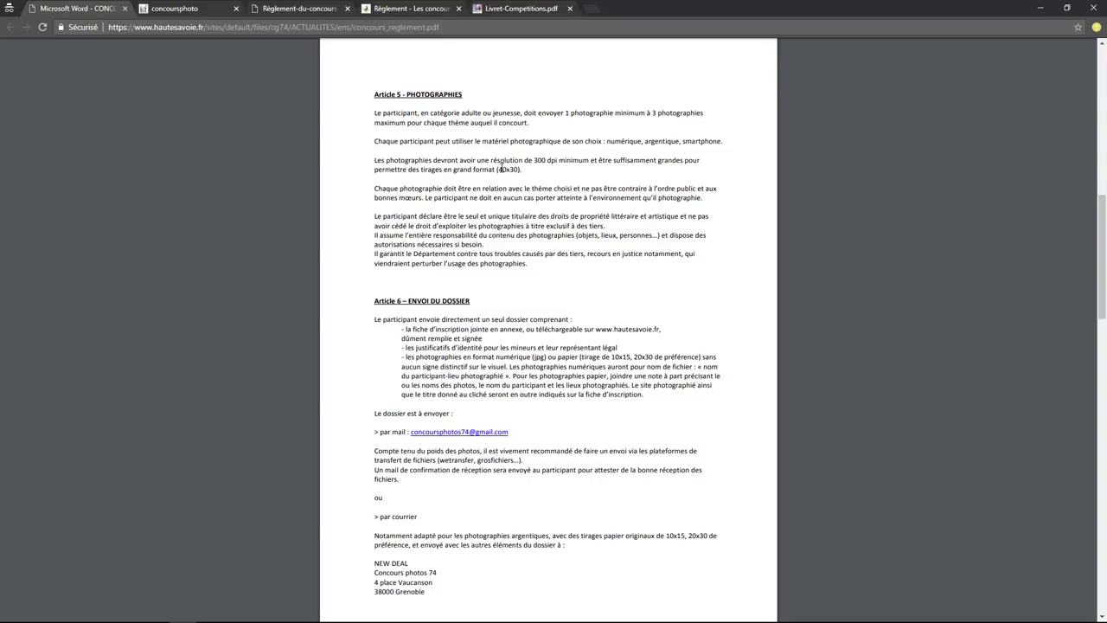
drag(498, 169, 520, 170)
drag(534, 160, 557, 161)
drag(616, 160, 683, 161)
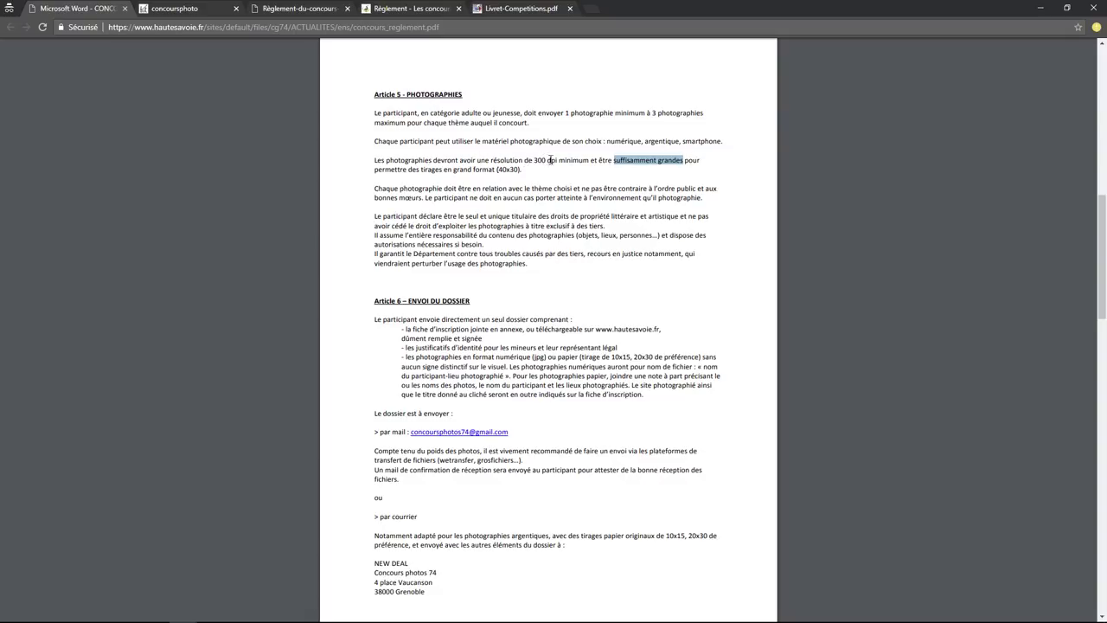
click(175, 10)
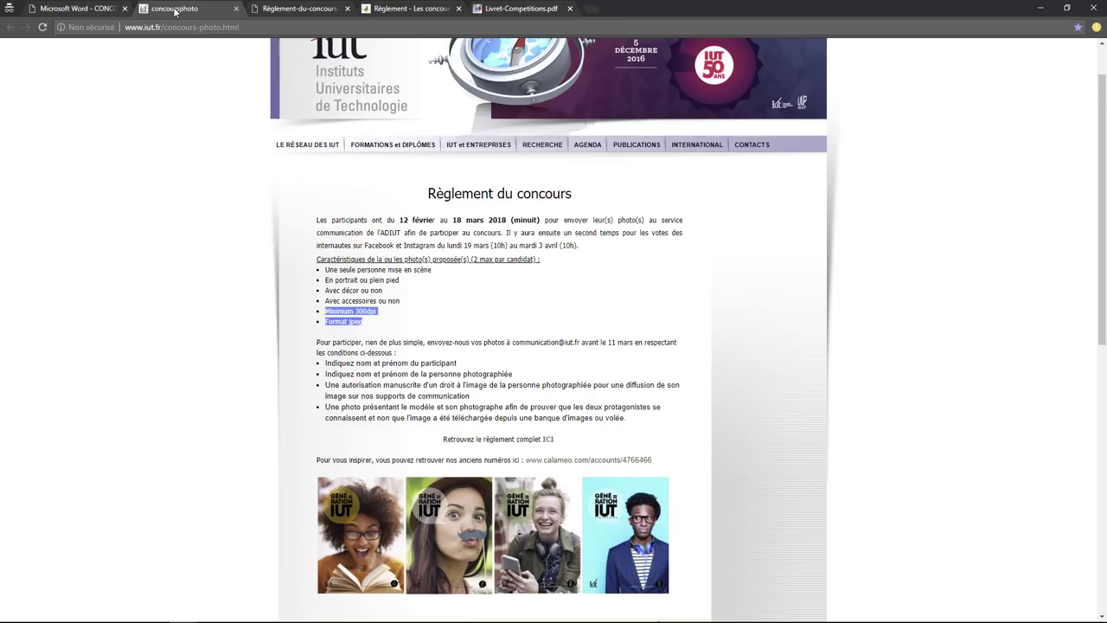
- Highlight the IUT rules' 'Minimum 300dpi' and 'Format jpeg' lines, then go to the Loire rules PDF
click(384, 322)
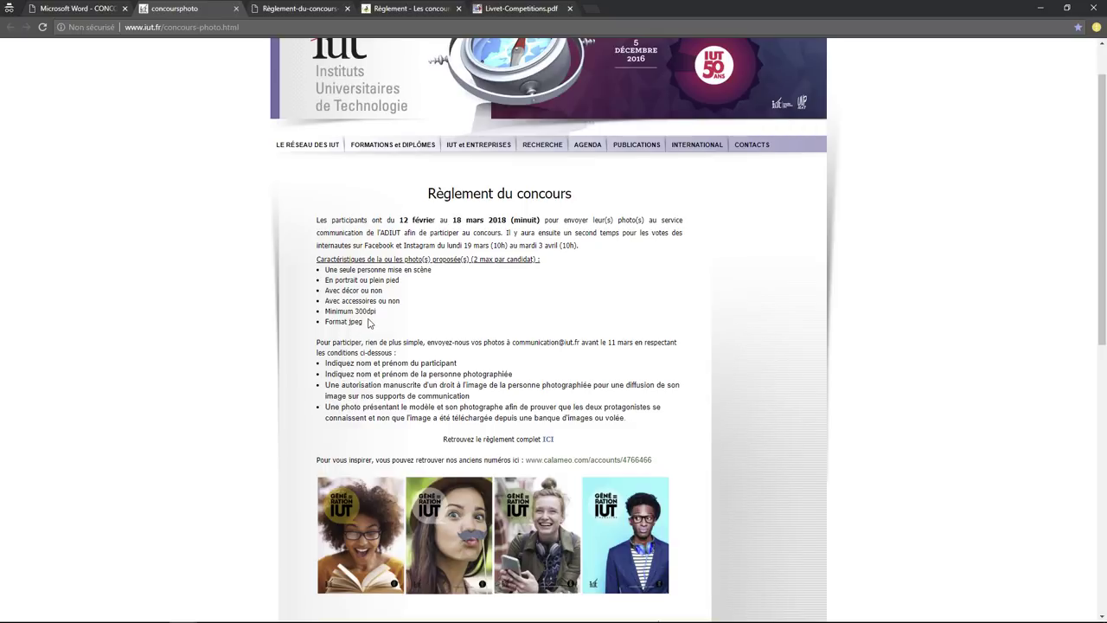
drag(365, 324, 324, 310)
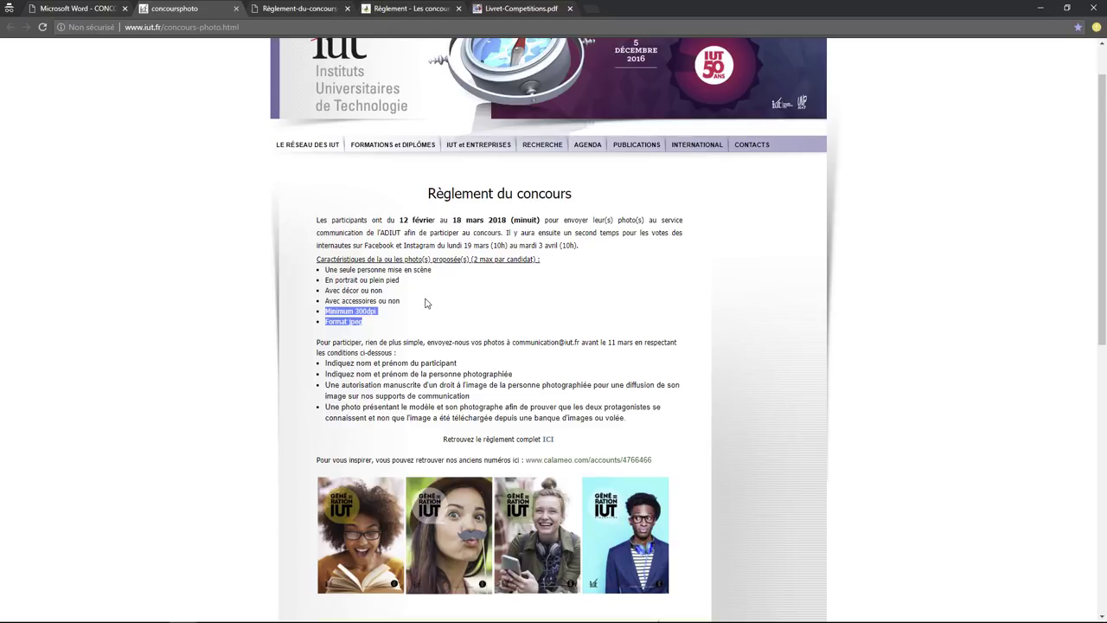
click(295, 10)
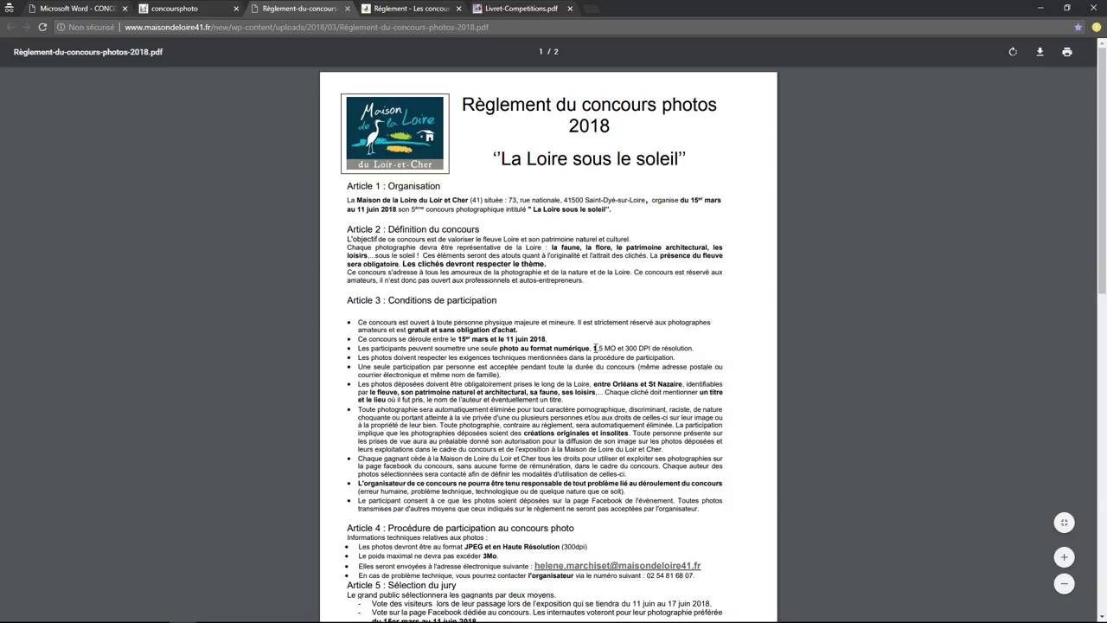
- Highlight the Loire rules' 1,5 MO and 300 DPI limits in Article 3
drag(595, 348, 616, 348)
drag(623, 348, 654, 348)
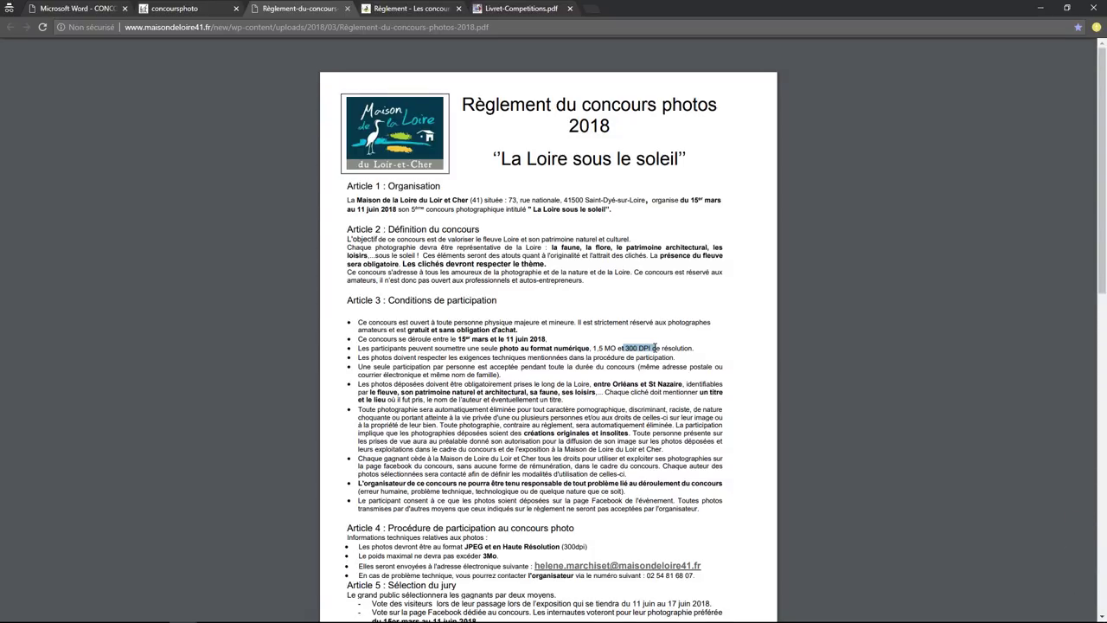
click(406, 7)
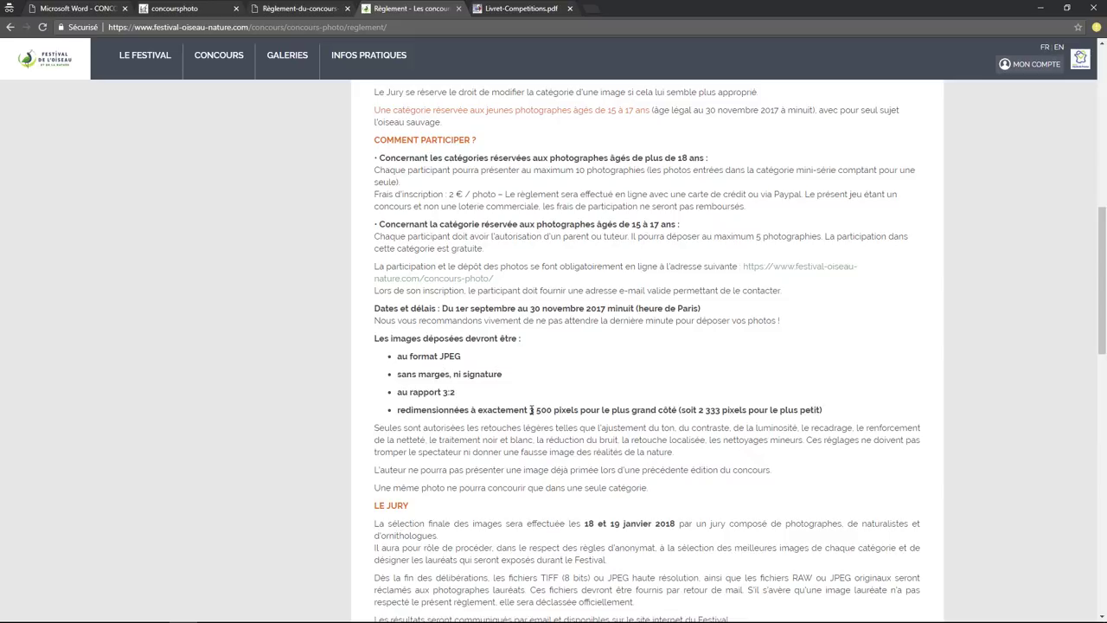
- Highlight the bird festival's '3 500 pixels pour le plus grand côté' requirement
drag(530, 410, 865, 410)
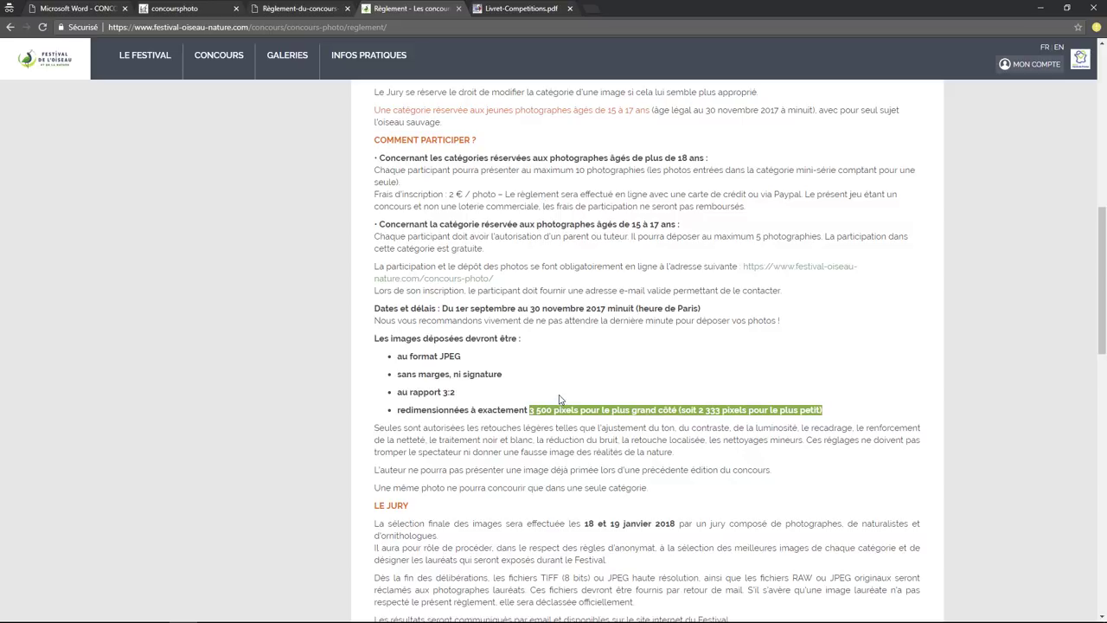
click(514, 10)
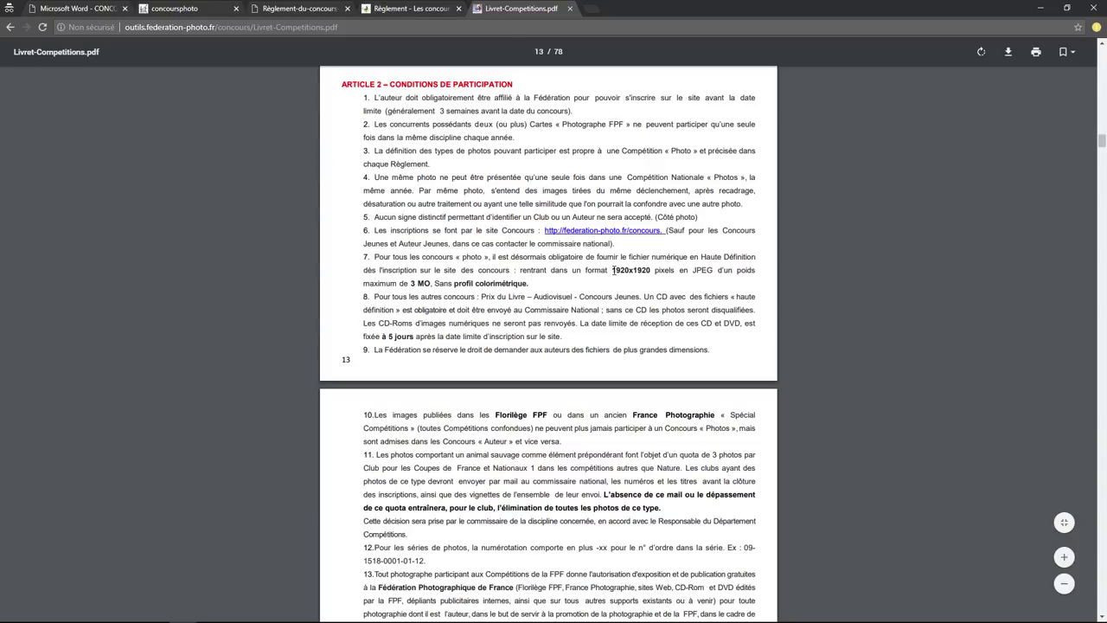
- Highlight the booklet's 1920x1920, 3 MO and 'Sans profil colorimétrique' rules in item 7
drag(614, 270, 658, 271)
click(630, 275)
drag(412, 282, 432, 283)
mouse_move(439, 283)
mouse_down()
mouse_move(536, 275)
mouse_move(535, 286)
mouse_up()
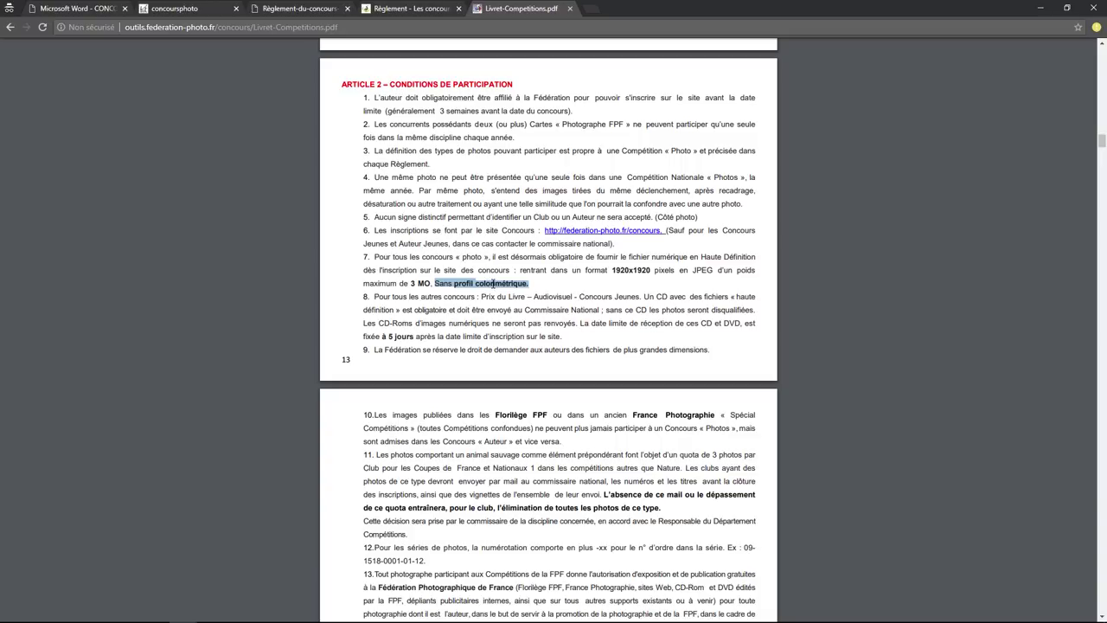
click(77, 8)
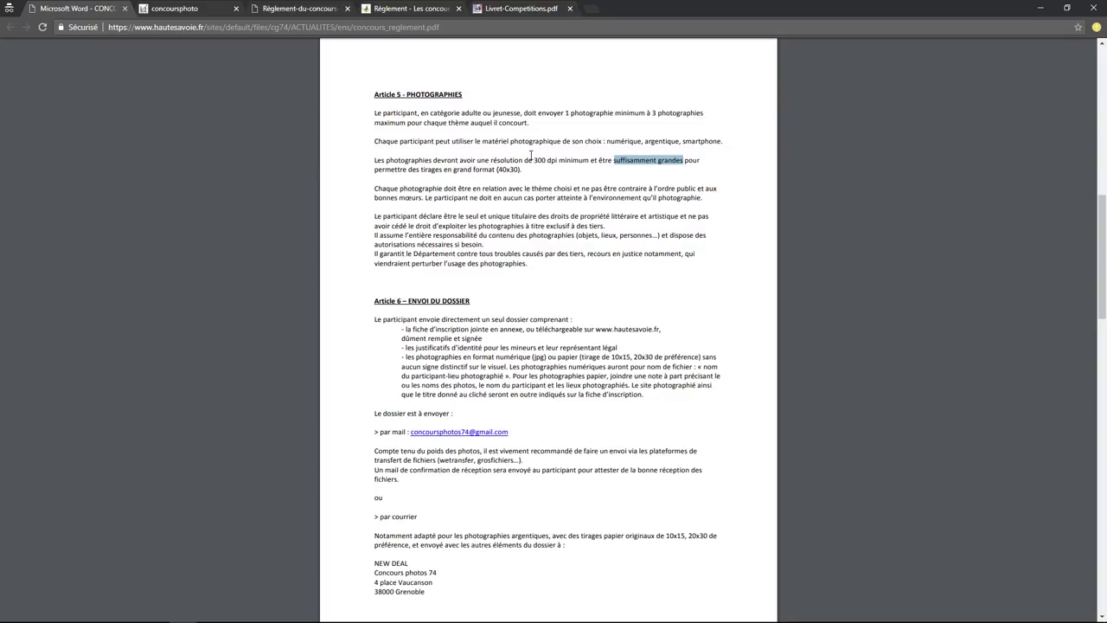
- Highlight 300 dpi and compute 40 ÷ 2,54 in Calculator to get inches
drag(534, 160, 559, 161)
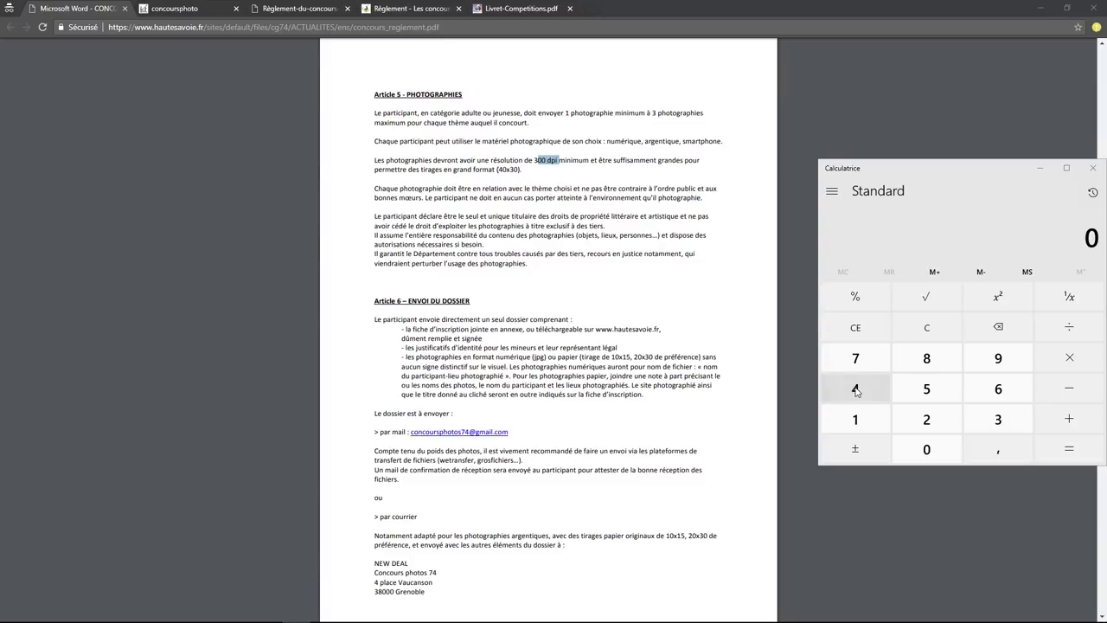
click(856, 391)
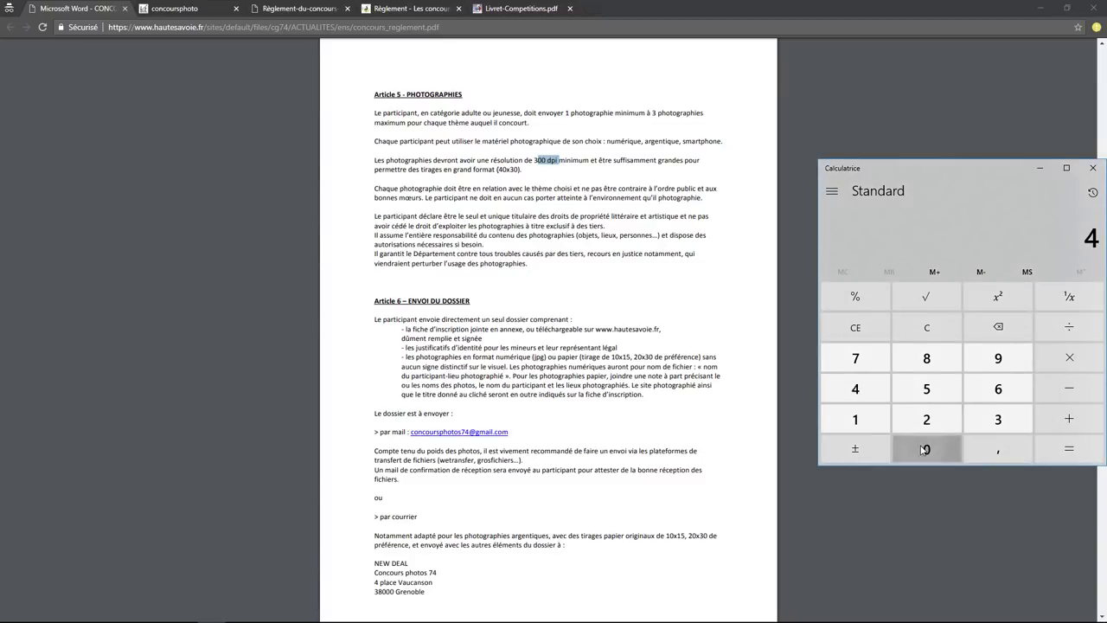
click(927, 449)
click(1069, 327)
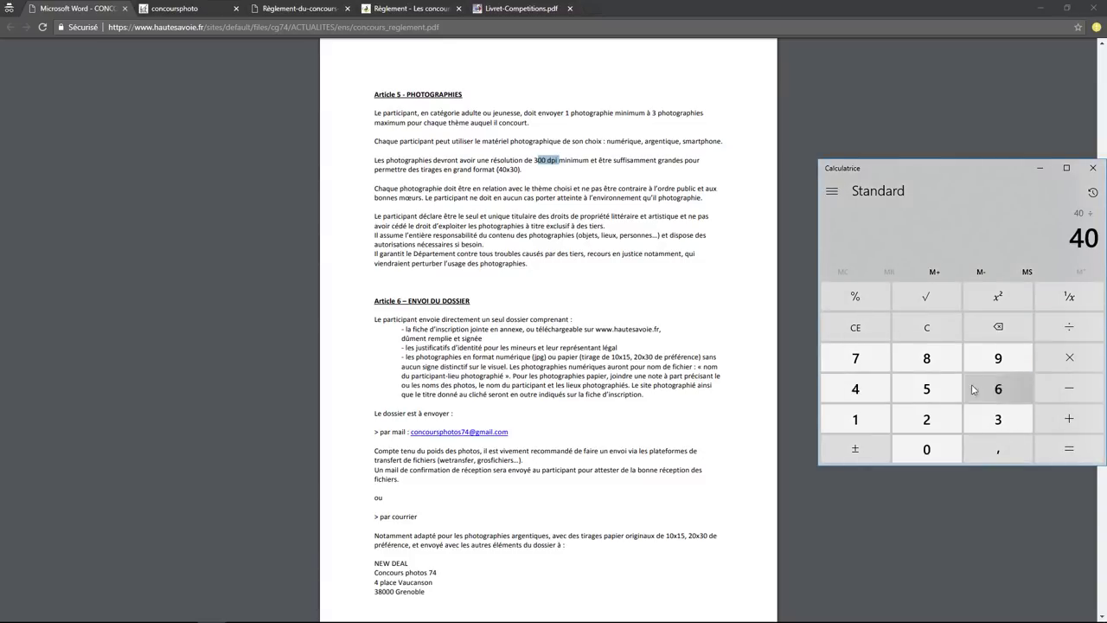
click(926, 419)
click(998, 448)
click(926, 388)
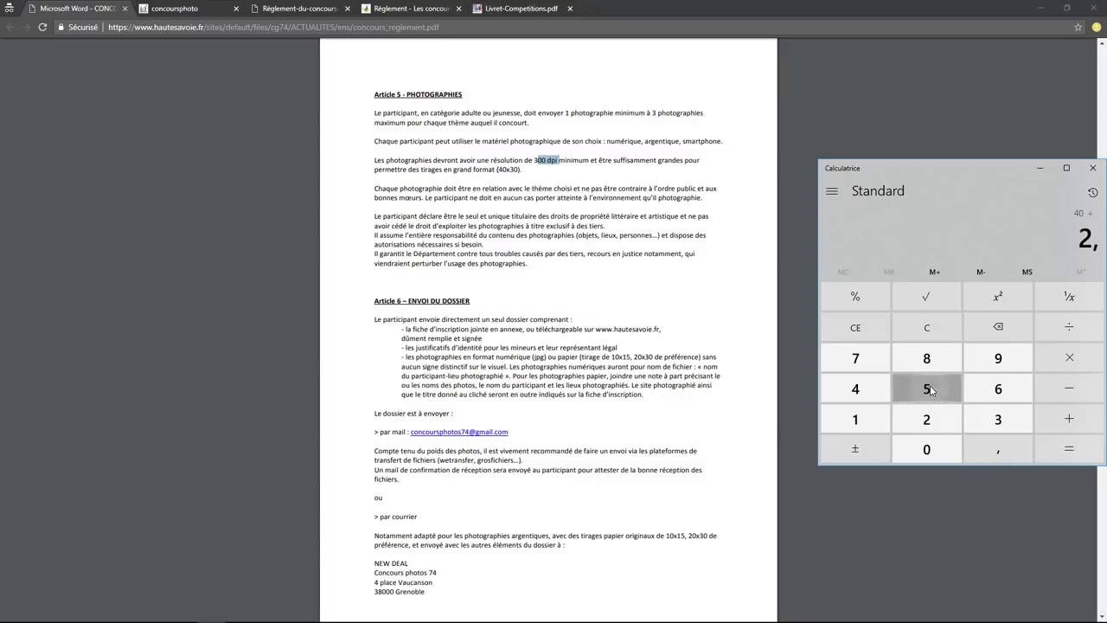
click(855, 388)
click(1055, 441)
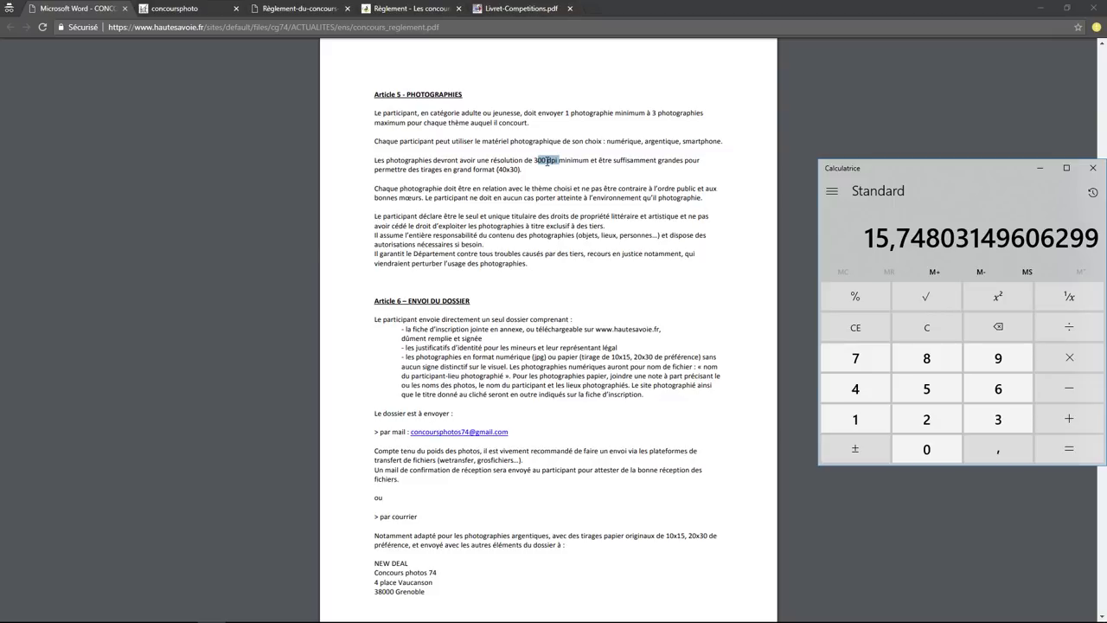
- Multiply the inch result by 300 to get 4 724,41 pixels
click(1069, 357)
click(996, 422)
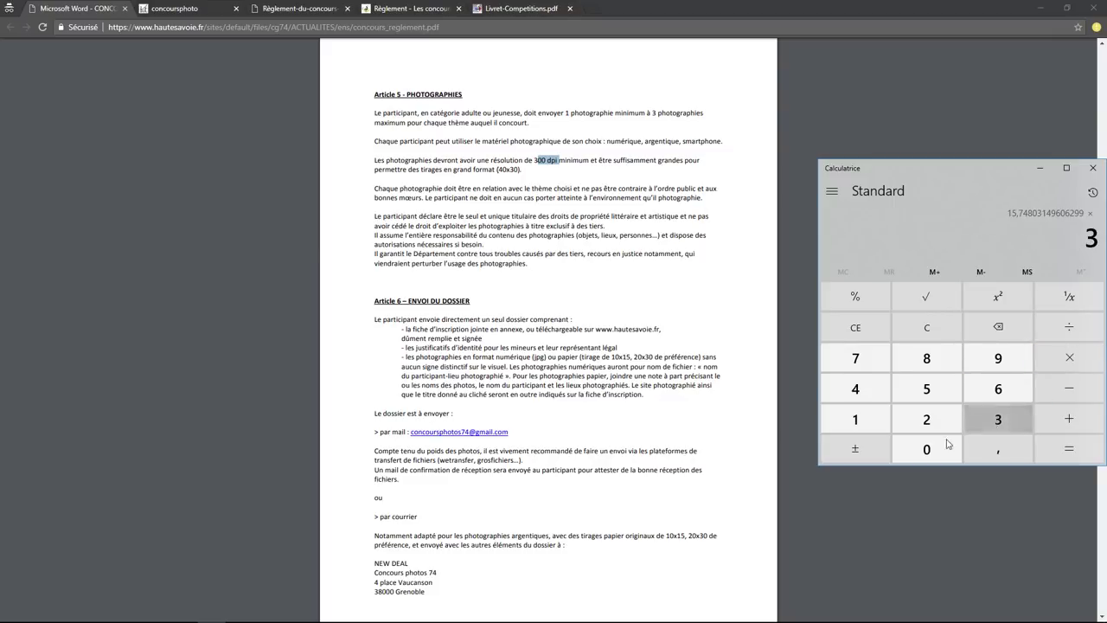
click(932, 448)
click(1038, 449)
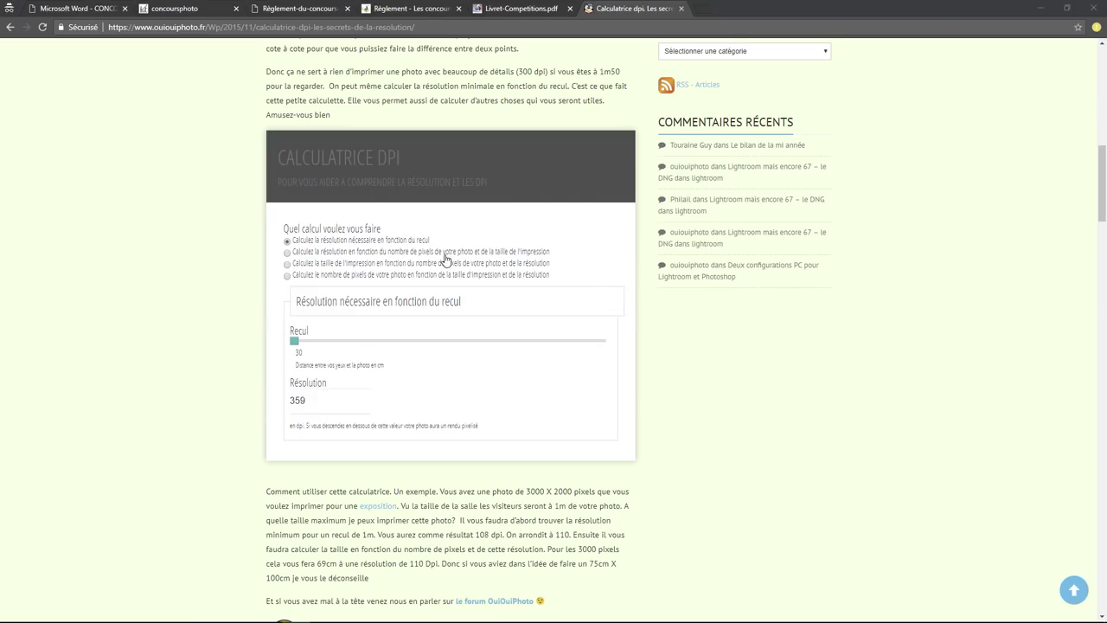
- Scroll to the DPI calculator and set the Recul slider to 30 cm (359 dpi)
scroll(447, 261, up, 2)
scroll(448, 261, up, 4)
scroll(448, 261, up, 2)
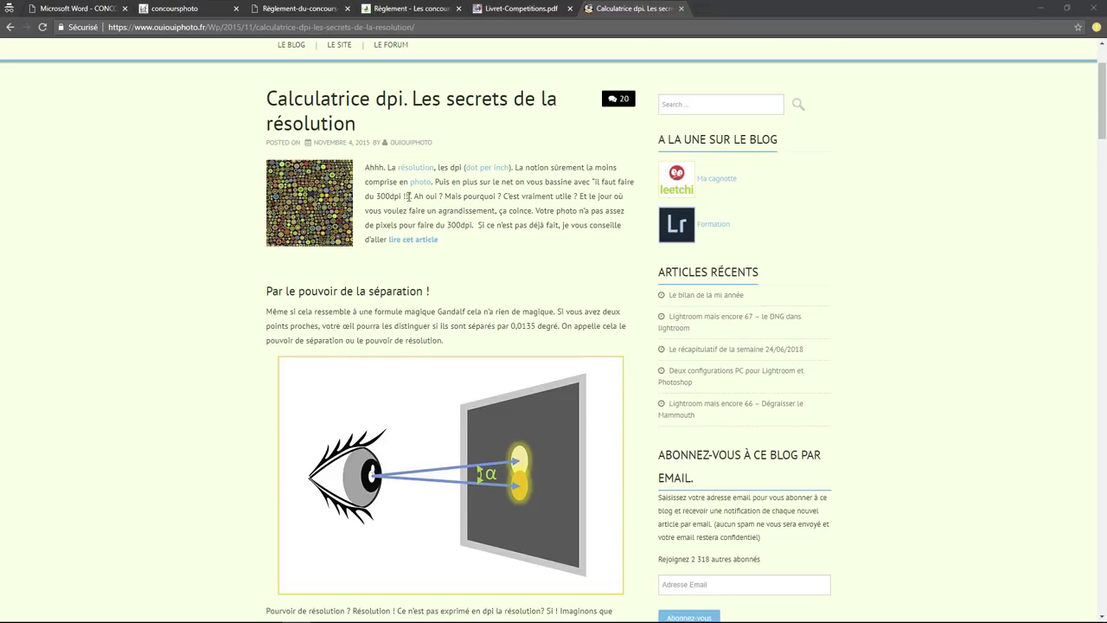
scroll(445, 347, down, 2)
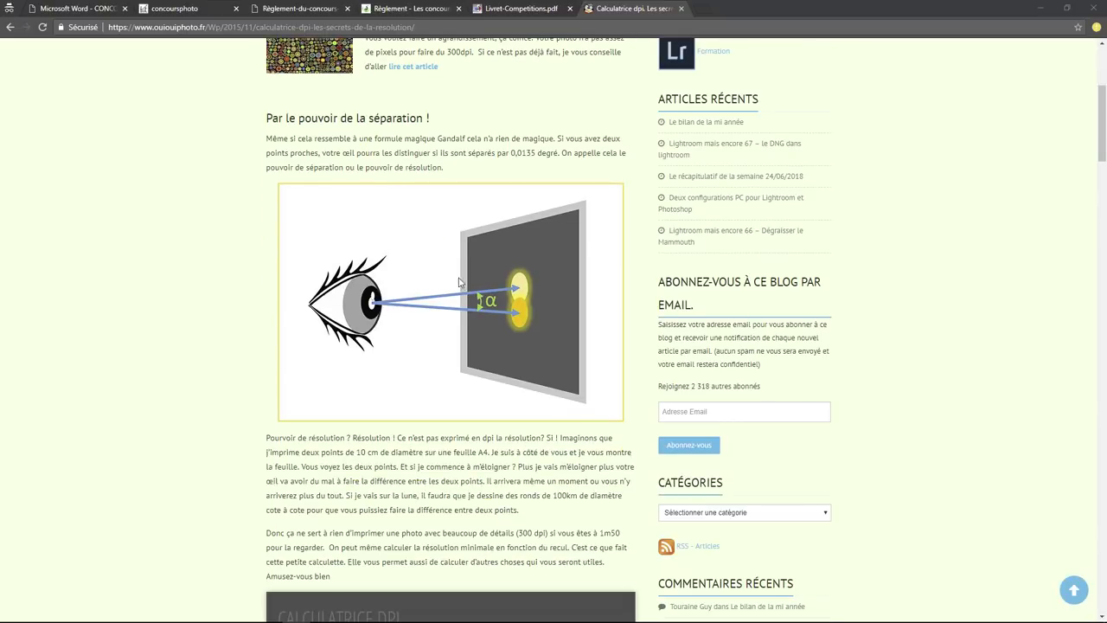
scroll(488, 282, down, 3)
scroll(487, 283, down, 3)
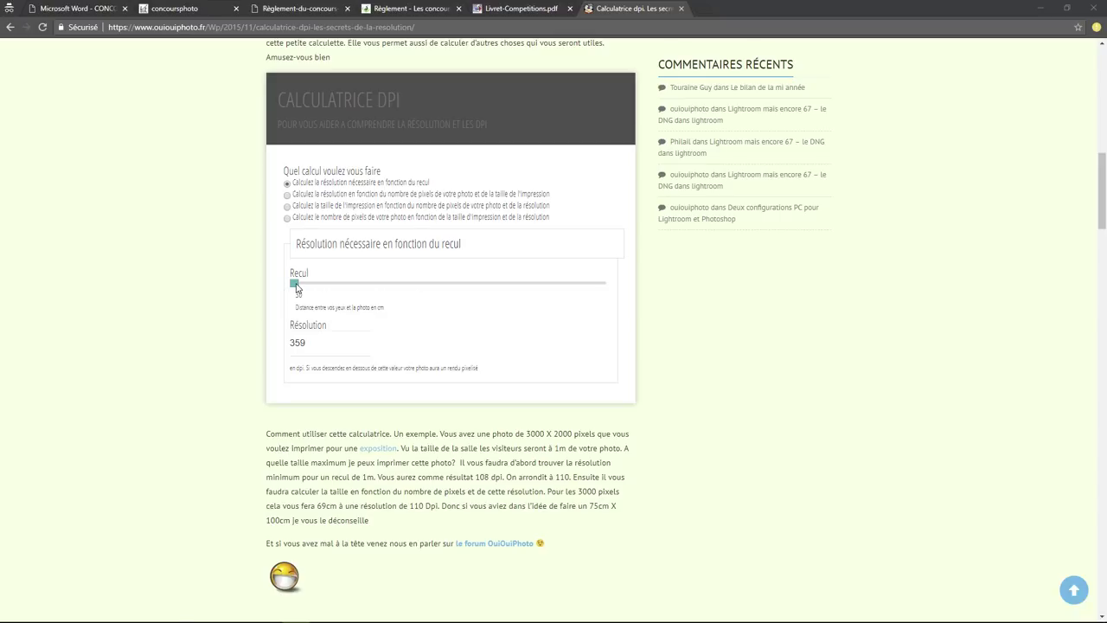
drag(296, 288, 297, 289)
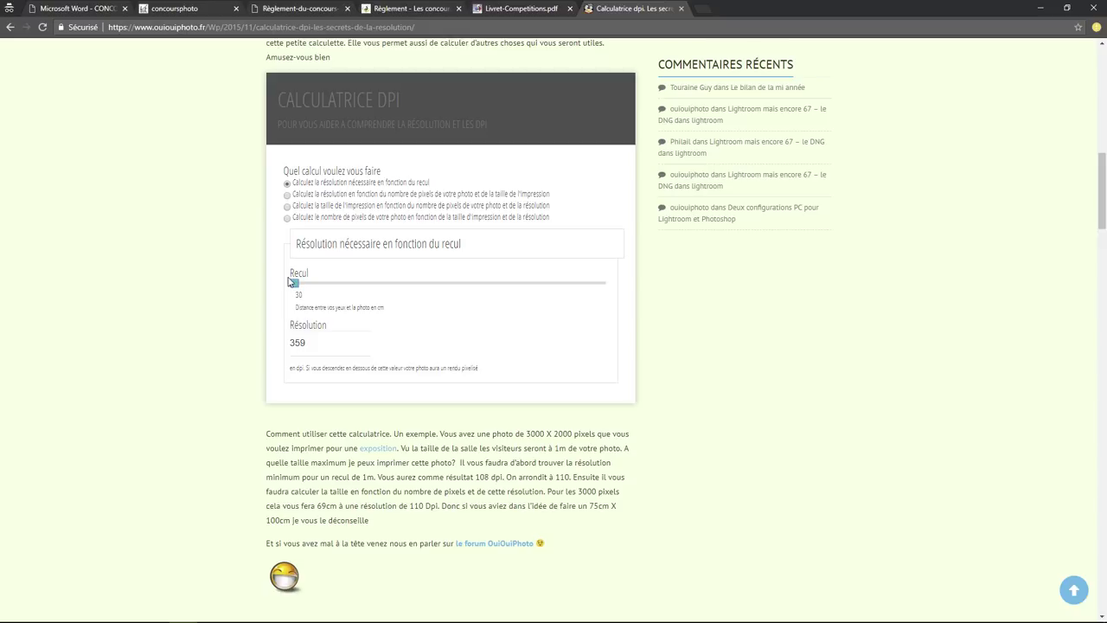
mouse_move(295, 286)
mouse_down()
mouse_move(310, 289)
mouse_move(301, 288)
mouse_up()
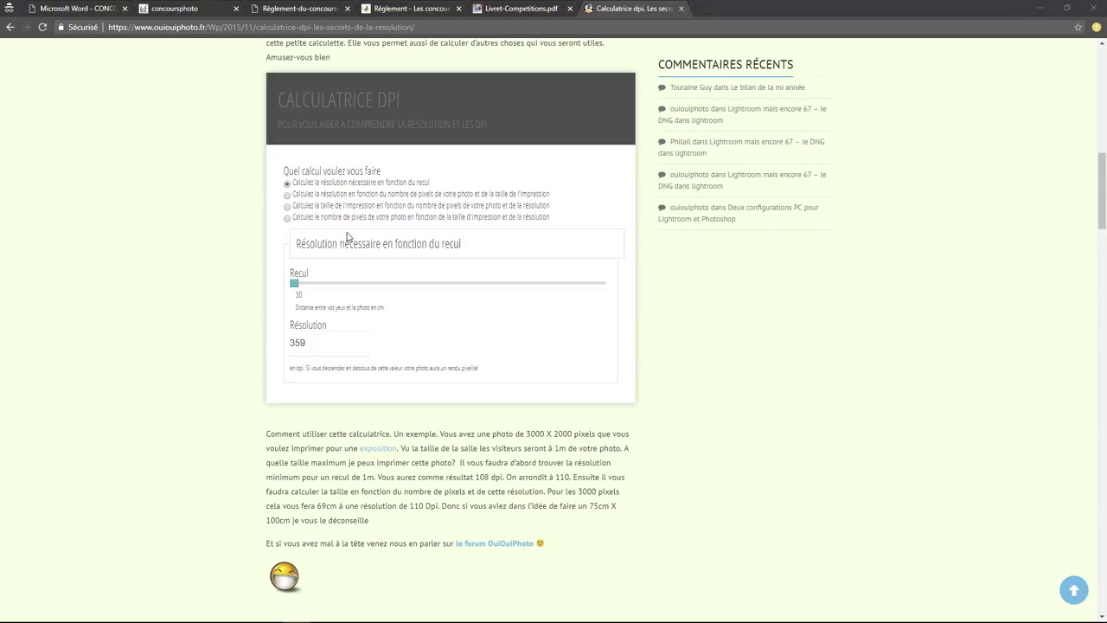
- Switch the calculator to pixel-count mode and set 40 cm at 300 dpi (4 724 px)
click(288, 220)
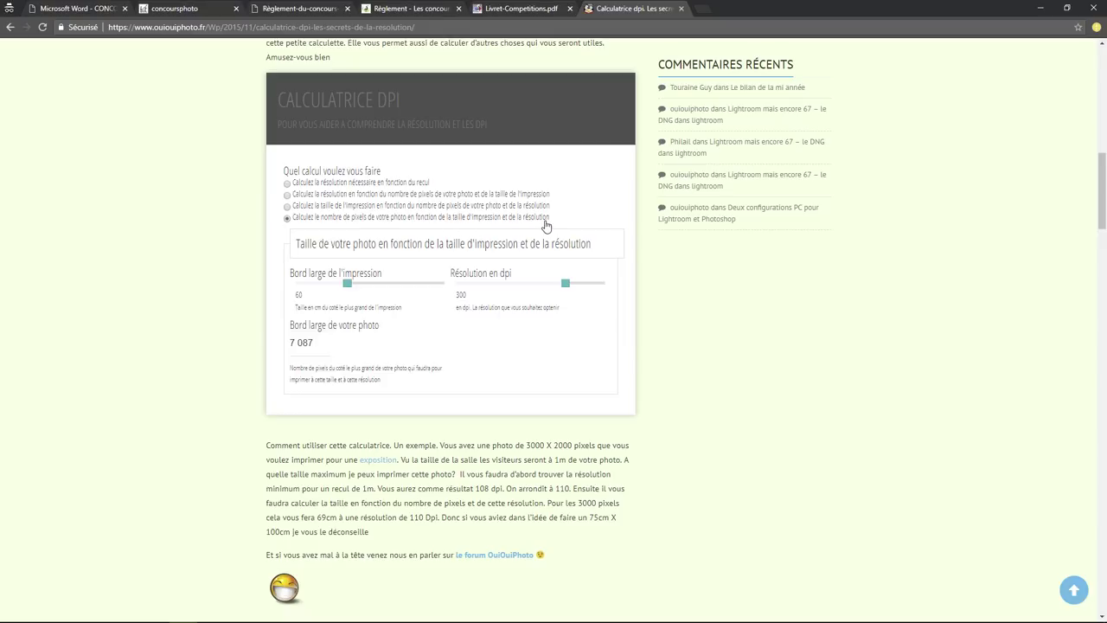
drag(348, 284, 324, 286)
mouse_move(567, 284)
mouse_down()
mouse_move(554, 294)
mouse_move(570, 292)
mouse_up()
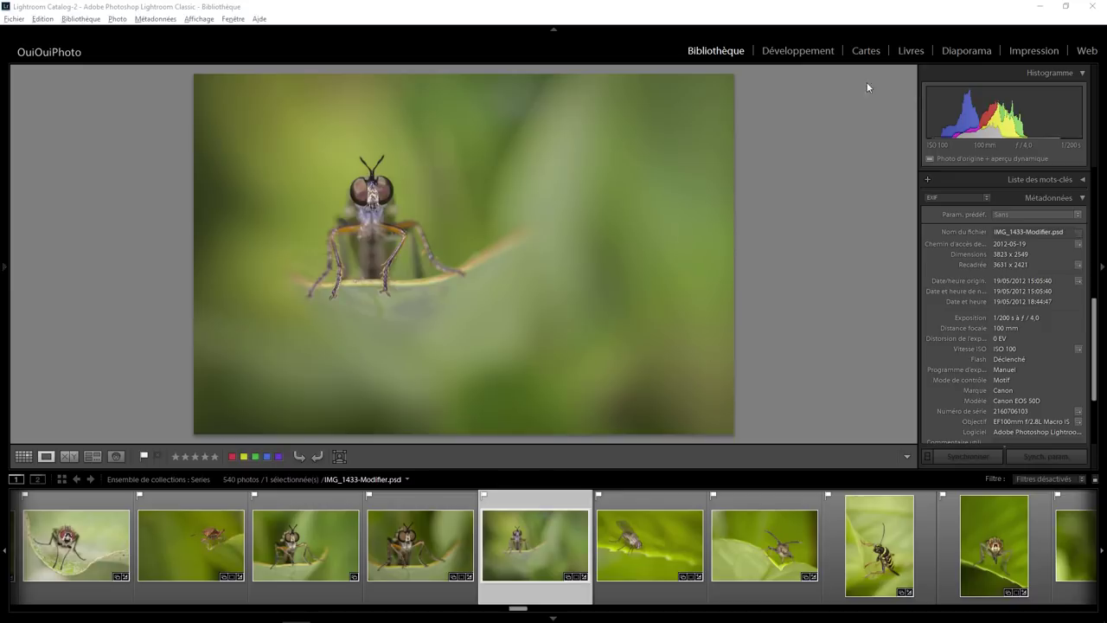
- Crop IMG_1433-Modifier.psd to 4 x 3 in Develop, framing the robber fly
click(797, 49)
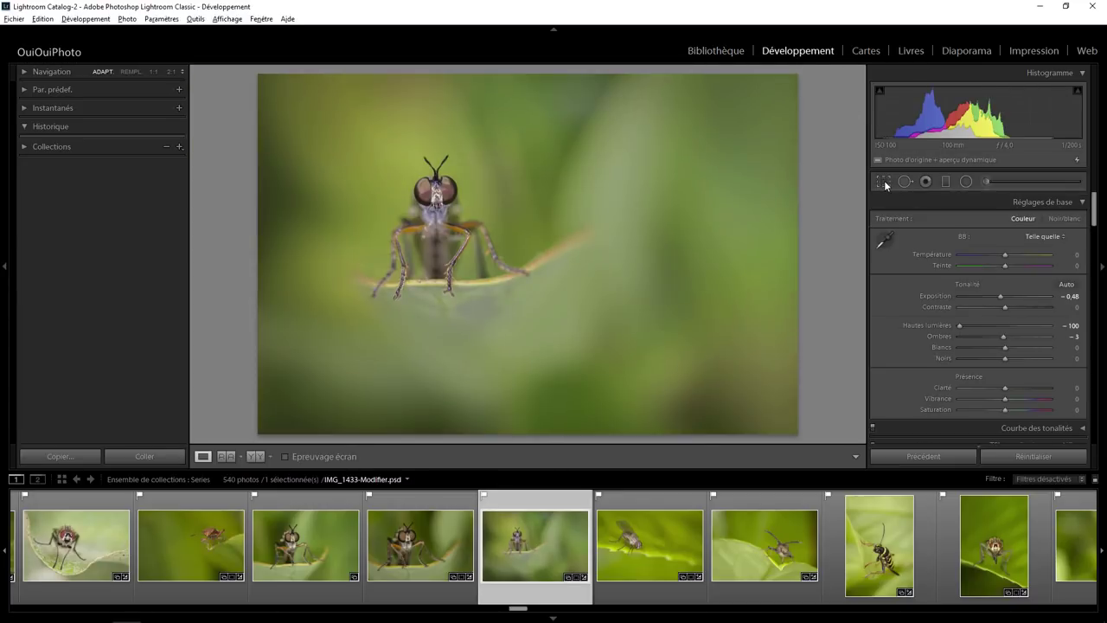
click(884, 182)
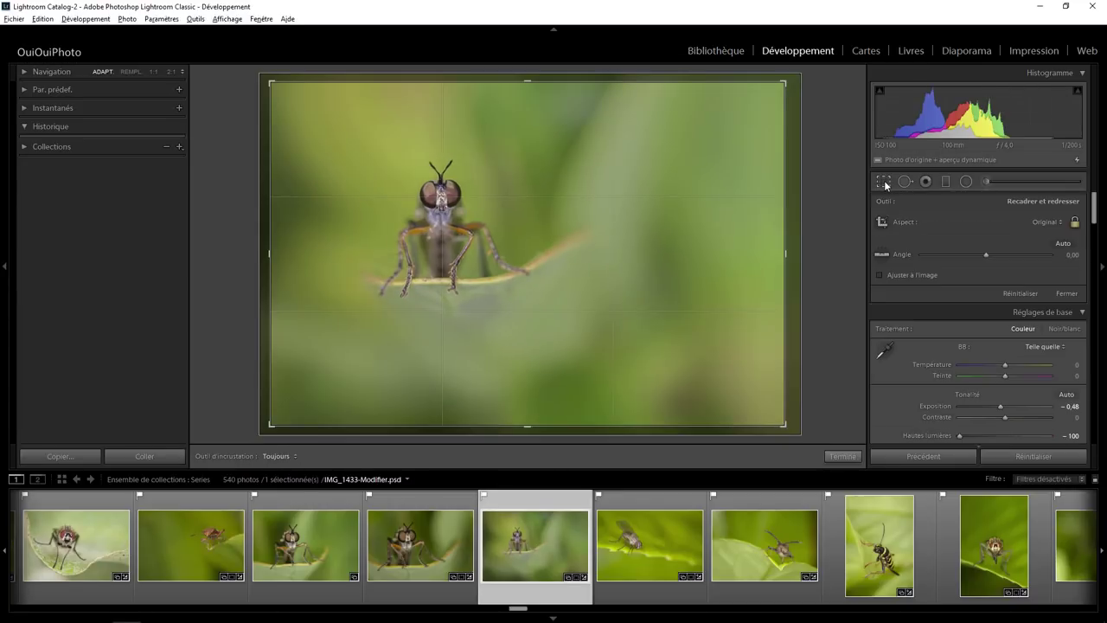
click(1044, 222)
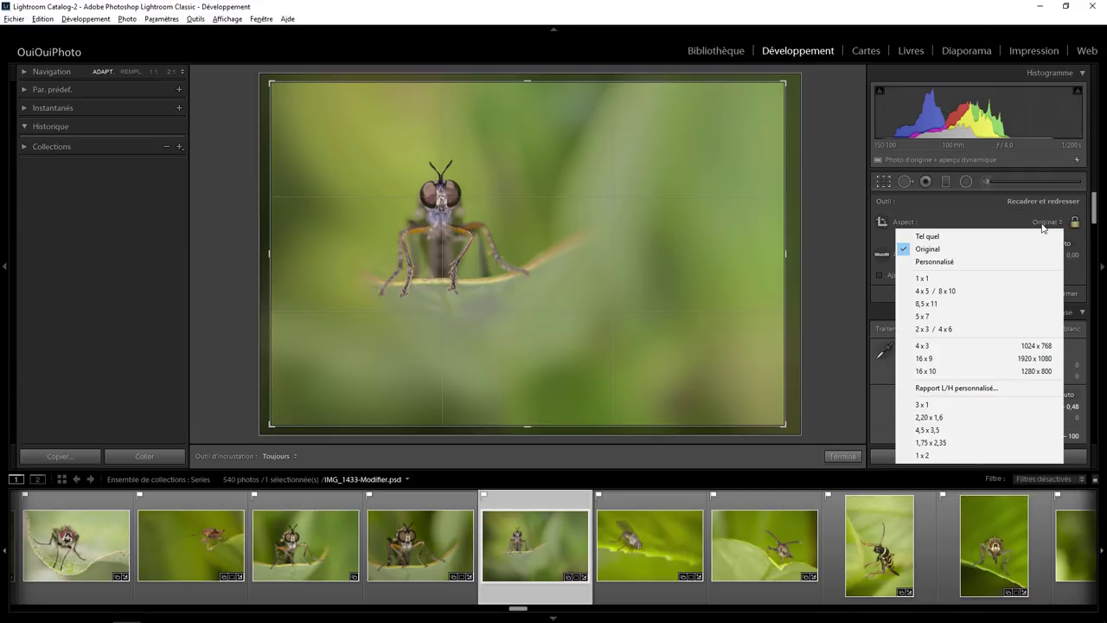
click(948, 347)
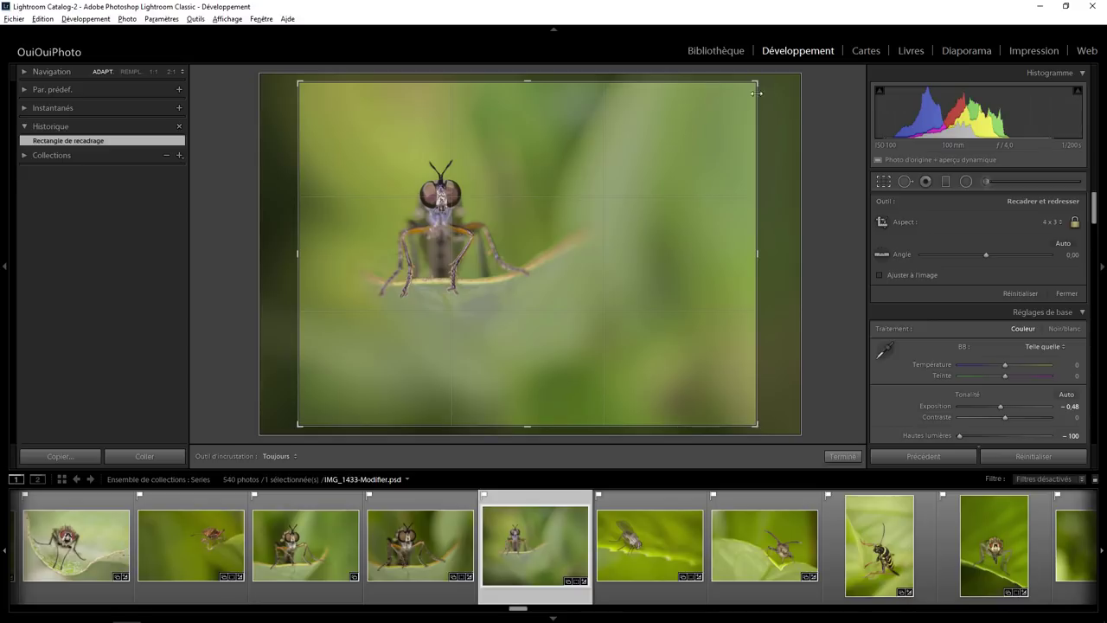
drag(757, 83, 768, 76)
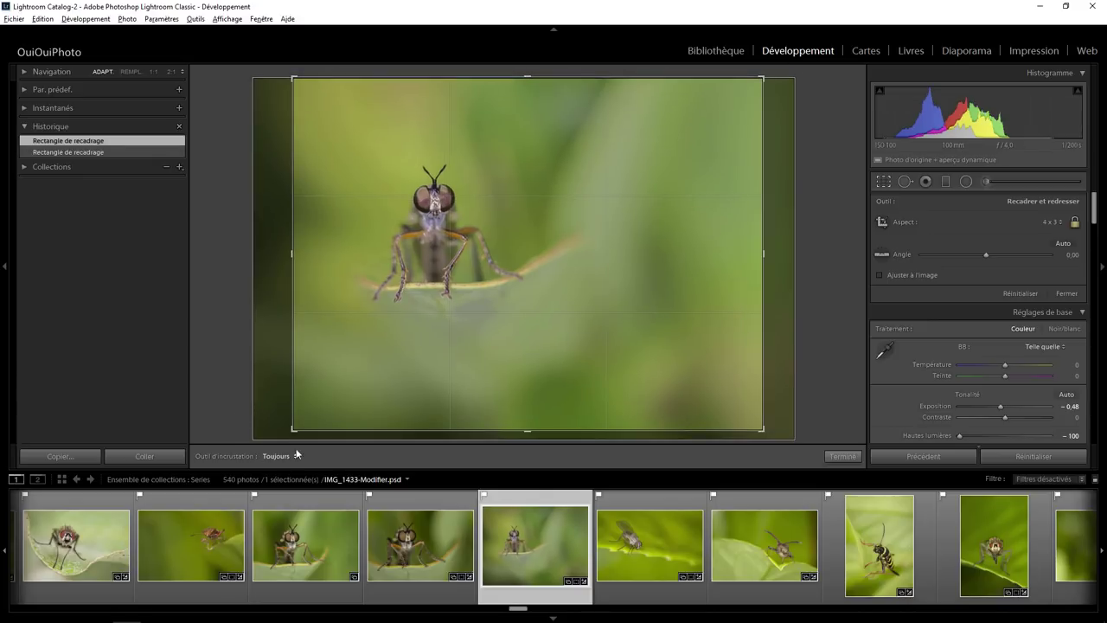
drag(292, 430, 278, 439)
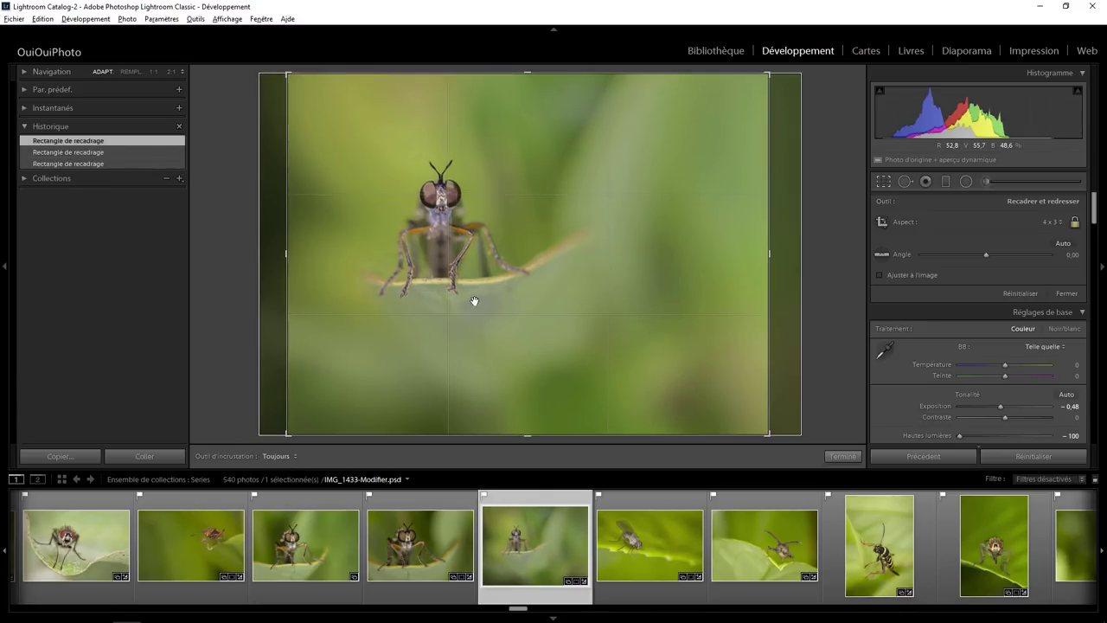
drag(470, 293, 479, 297)
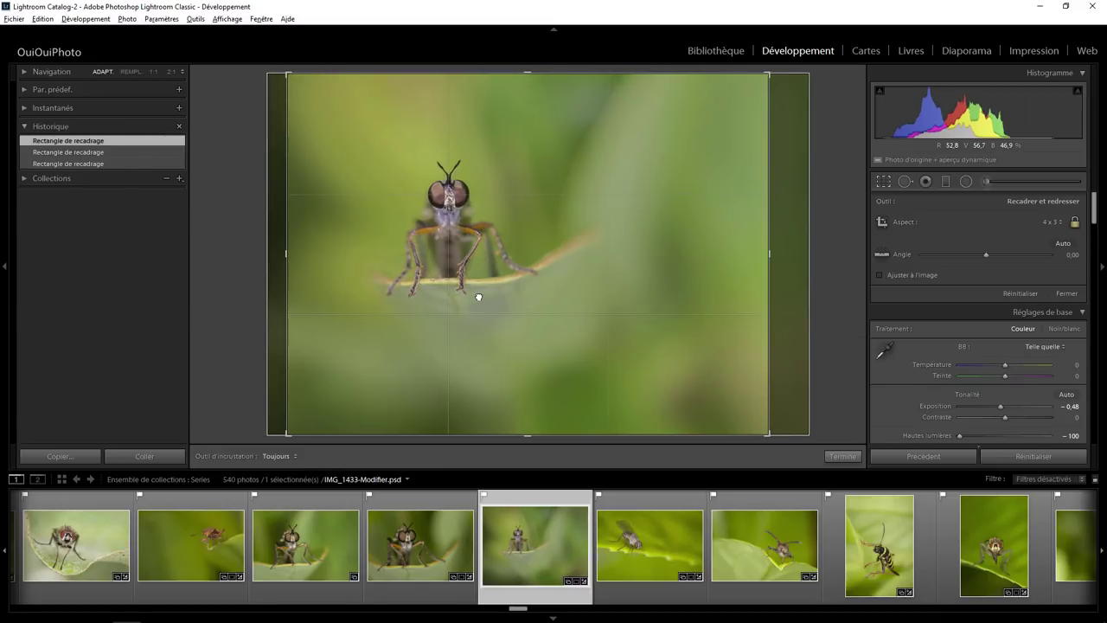
key(Return)
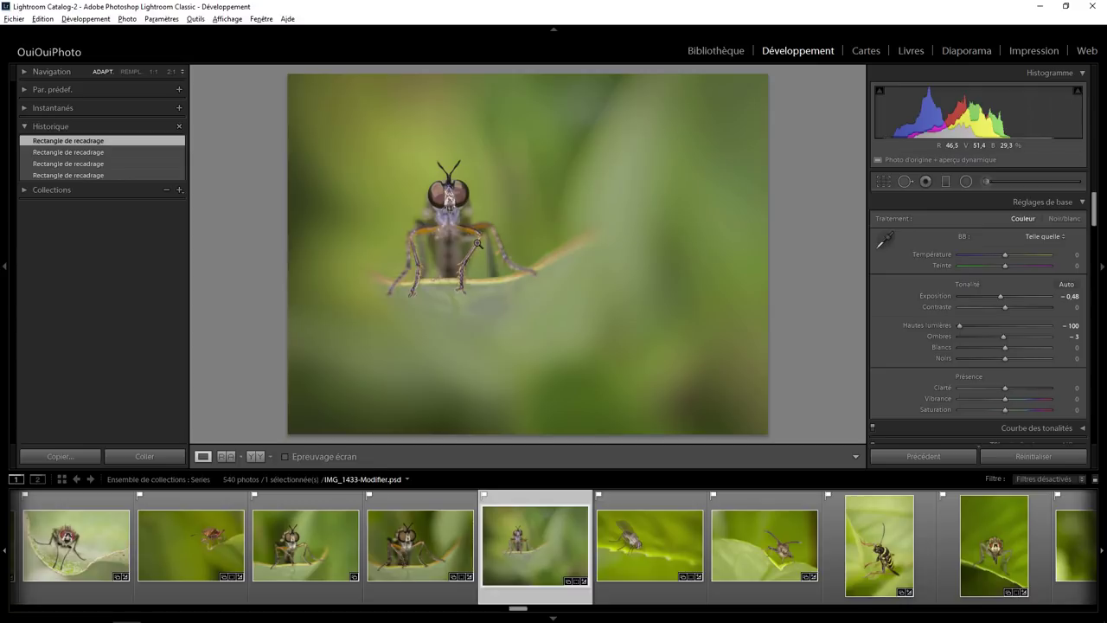
- Try export settings (no size limit, JPEG quality 96), cancel, and return to the Library
right_click(460, 199)
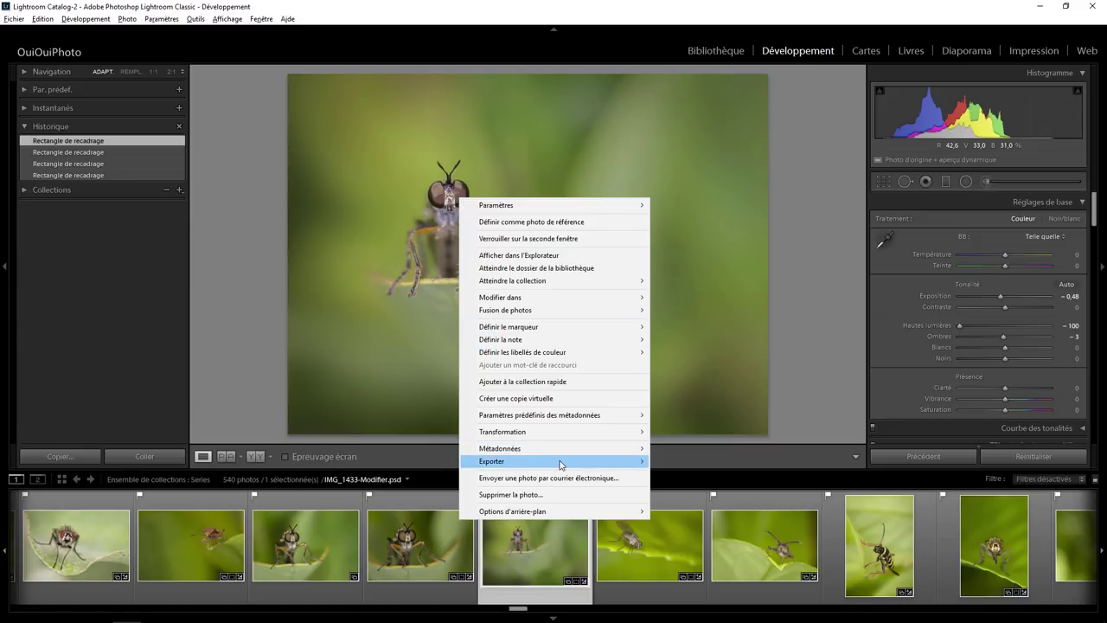
mouse_move(554, 461)
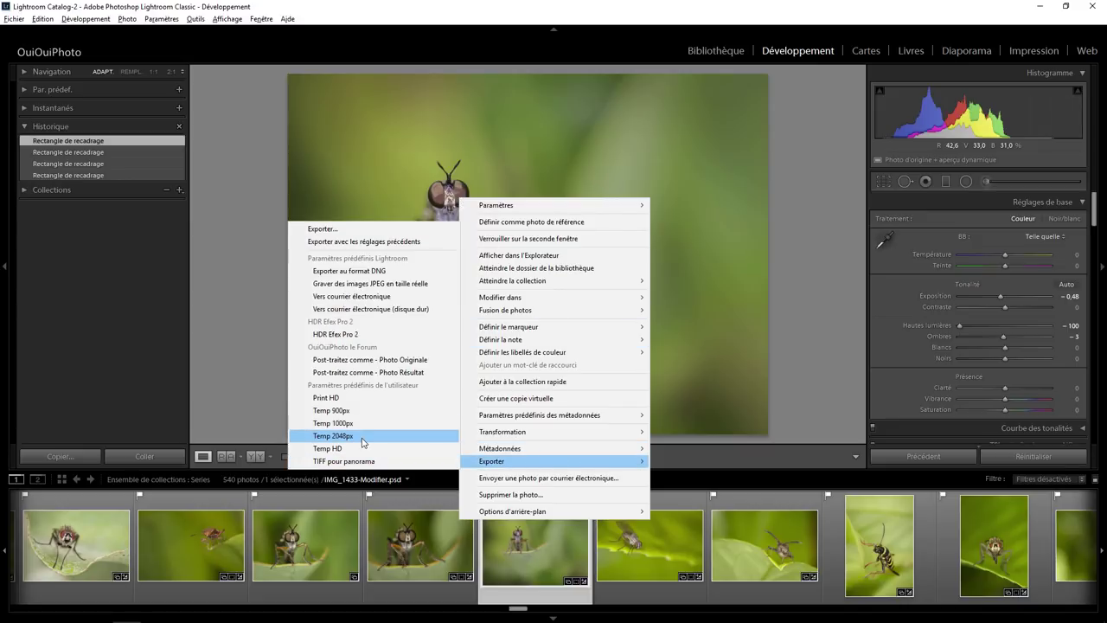
click(358, 230)
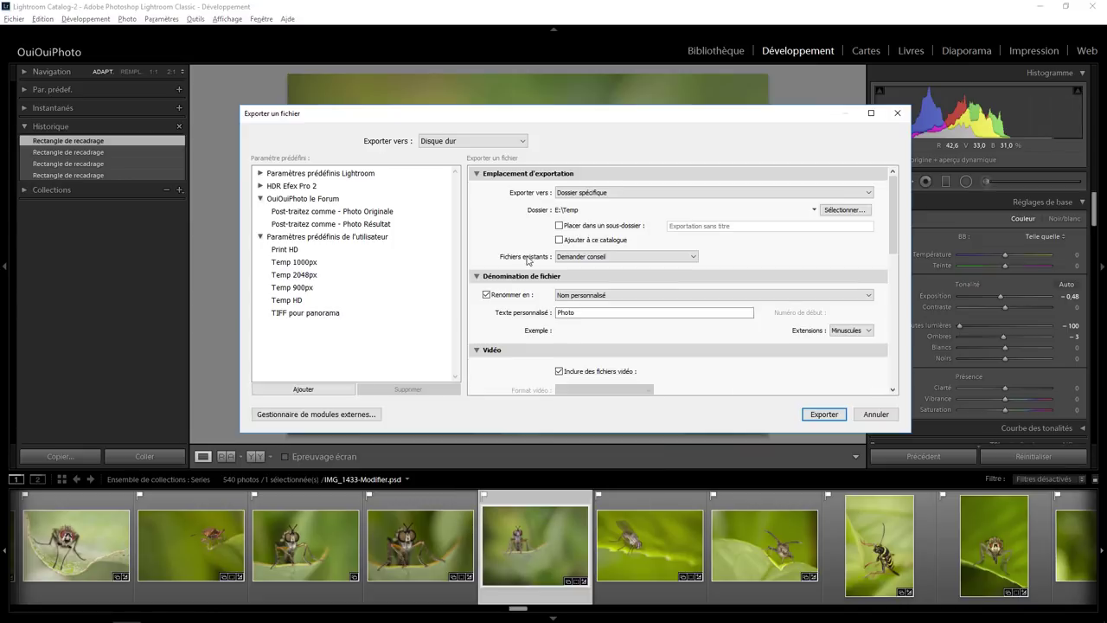
scroll(865, 247, down, 2)
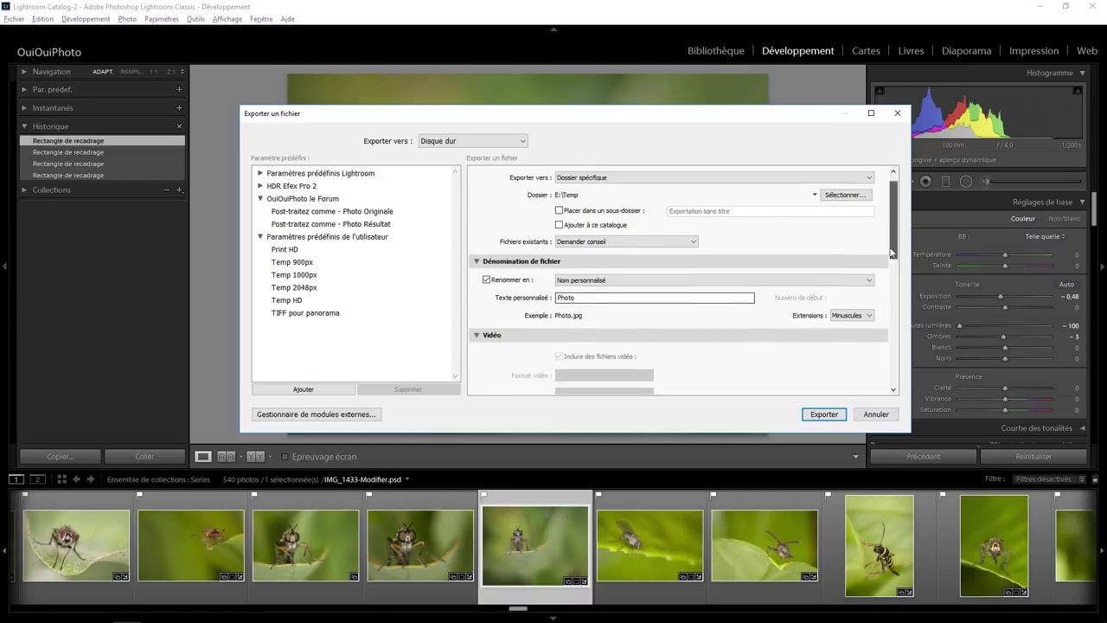
scroll(839, 257, down, 2)
scroll(813, 267, down, 2)
scroll(791, 276, down, 1)
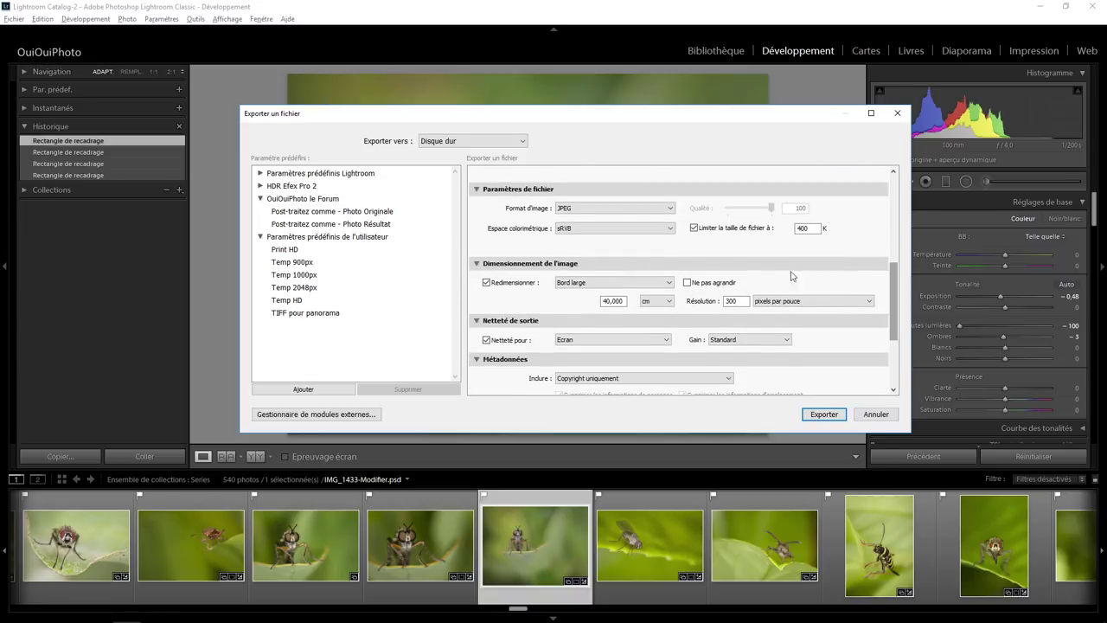
click(694, 229)
drag(773, 208, 776, 212)
click(874, 414)
click(717, 50)
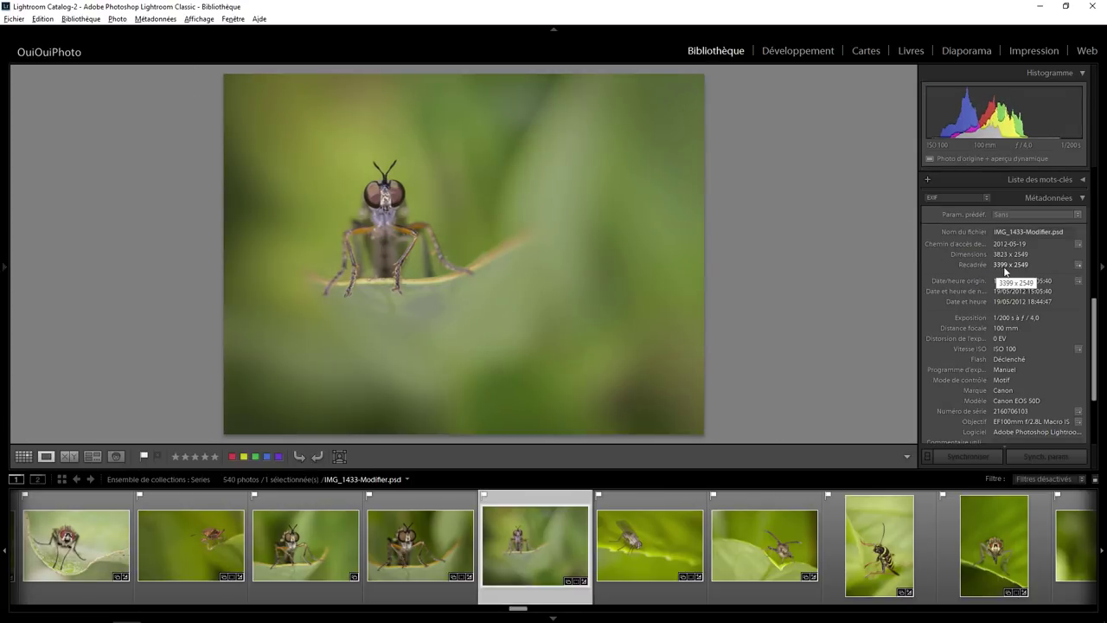
- Export with Redimensionner at 40 cm long edge and 300 ppi, overwriting Photo.jpg
mouse_move(1010, 264)
right_click(487, 227)
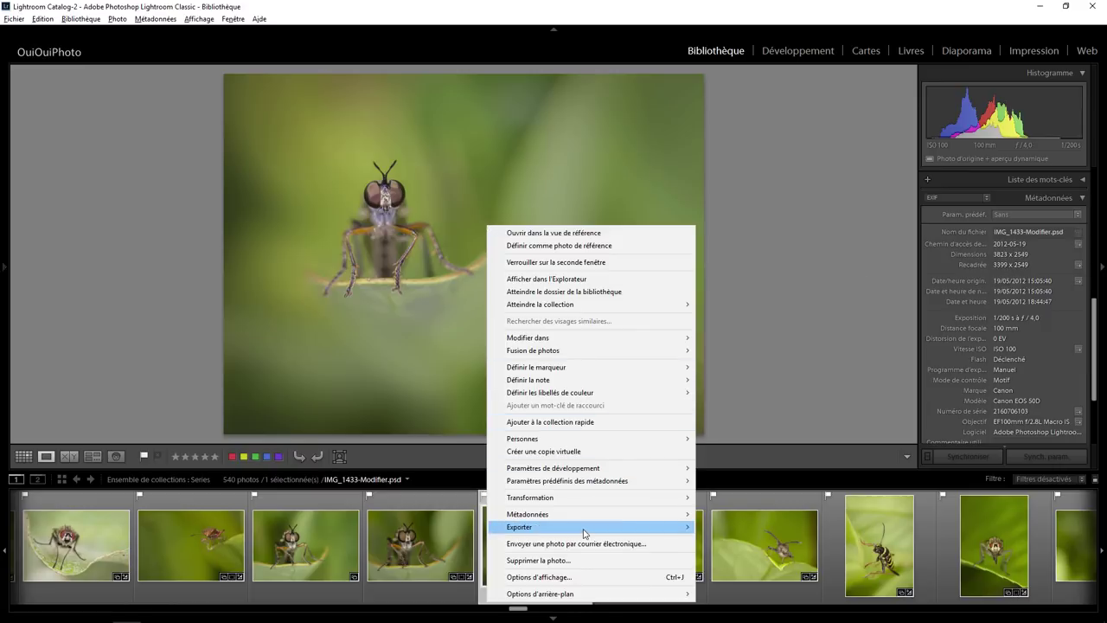
mouse_move(589, 527)
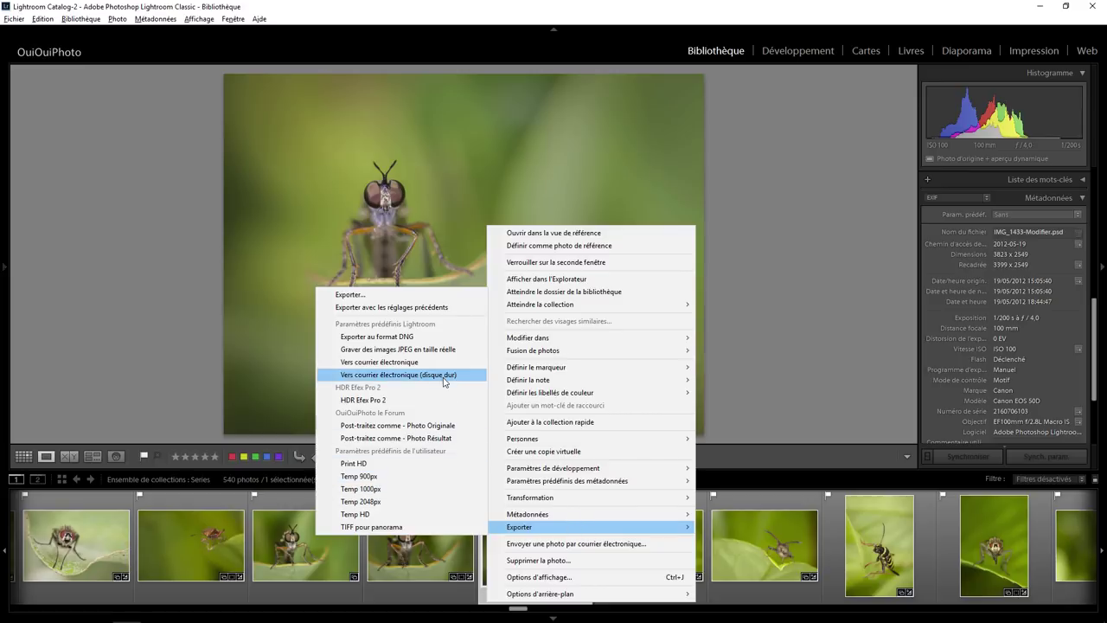
click(393, 293)
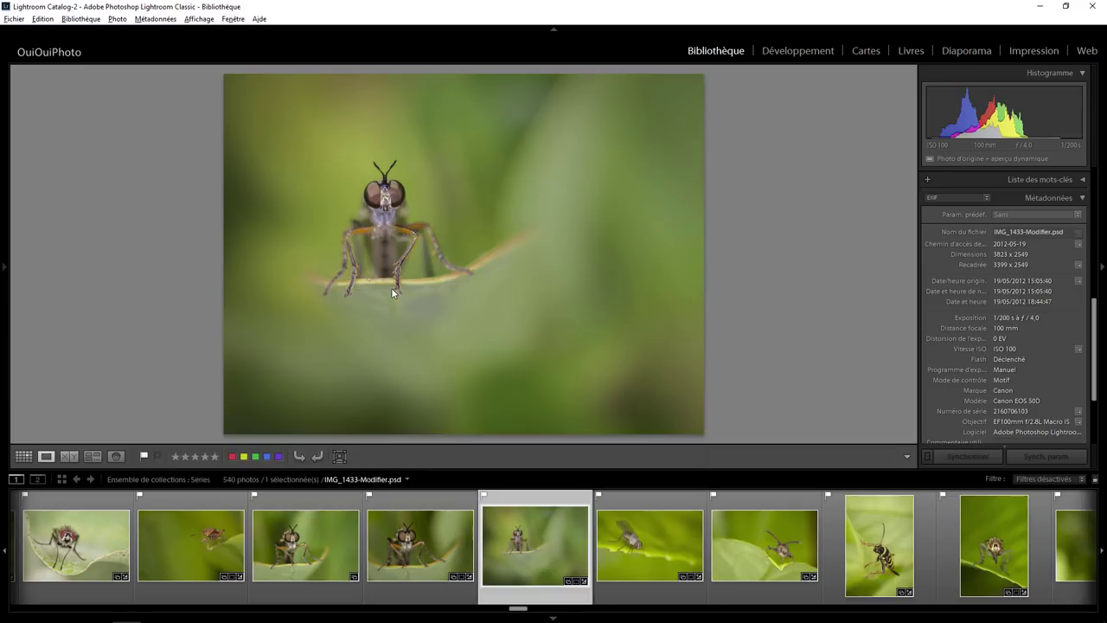
drag(894, 248, 893, 349)
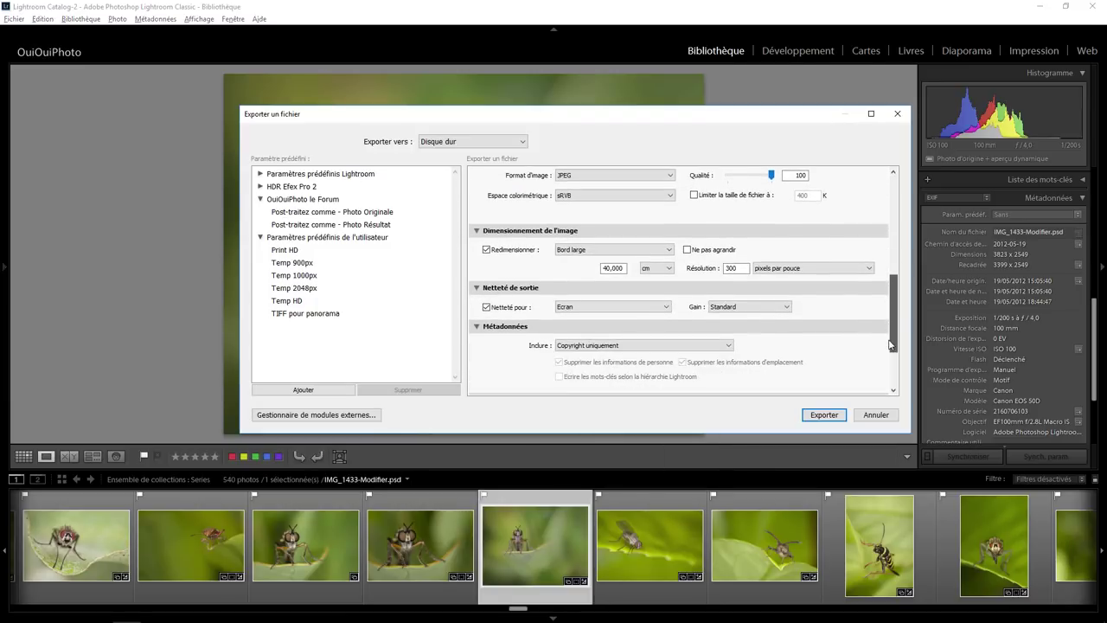
click(509, 256)
click(622, 268)
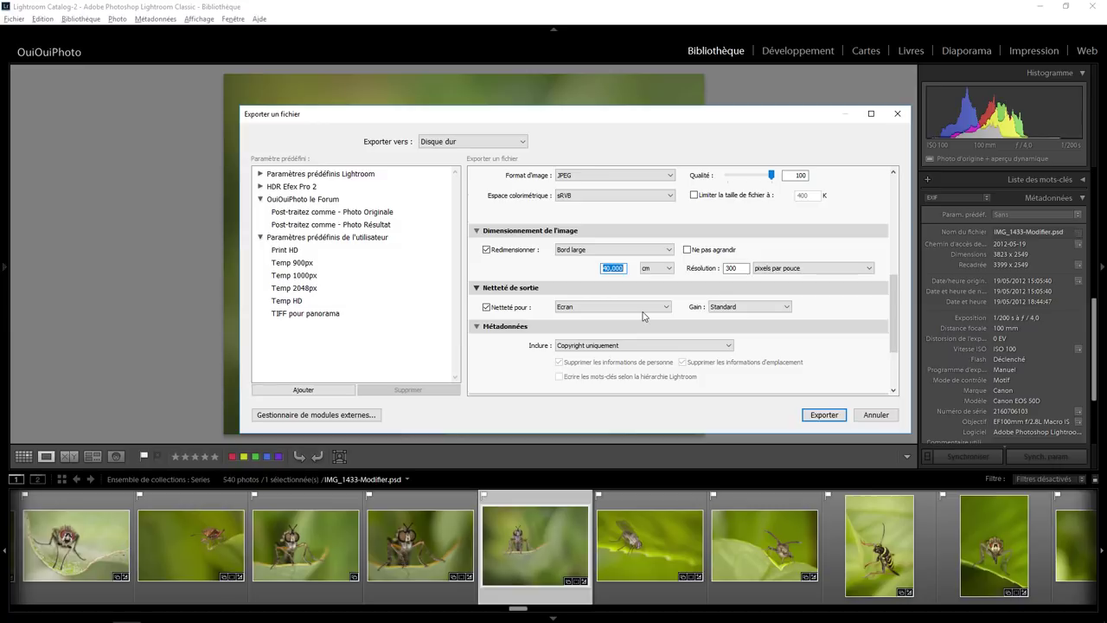
click(735, 269)
click(827, 415)
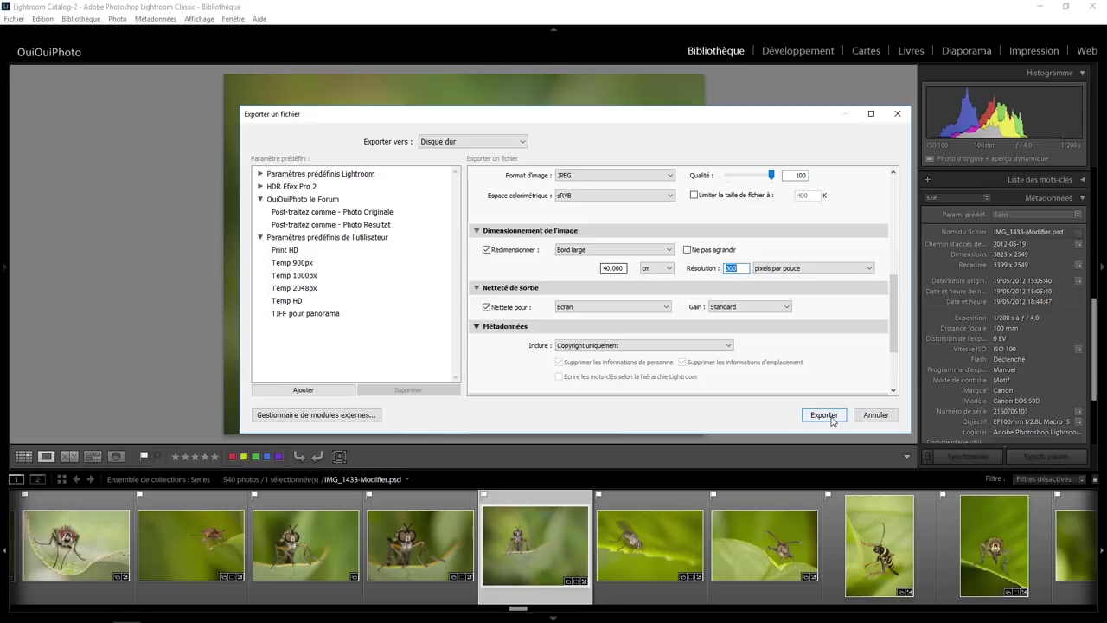
click(529, 403)
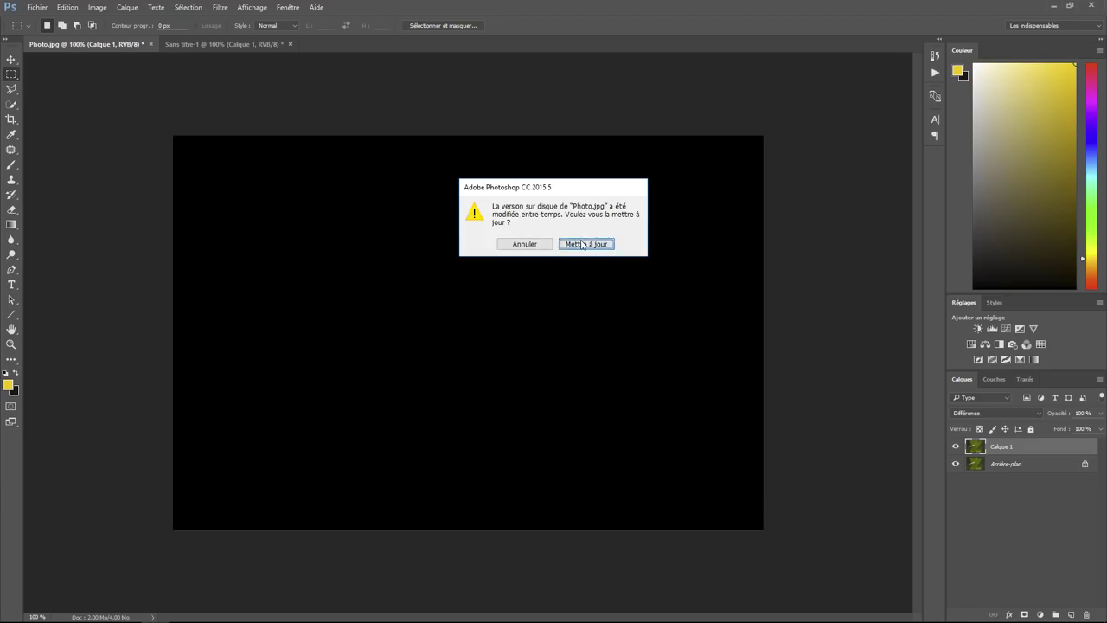
- Reload the updated Photo.jpg in Photoshop and zoom out to see the whole image
key(Return)
key(ctrl+minus)
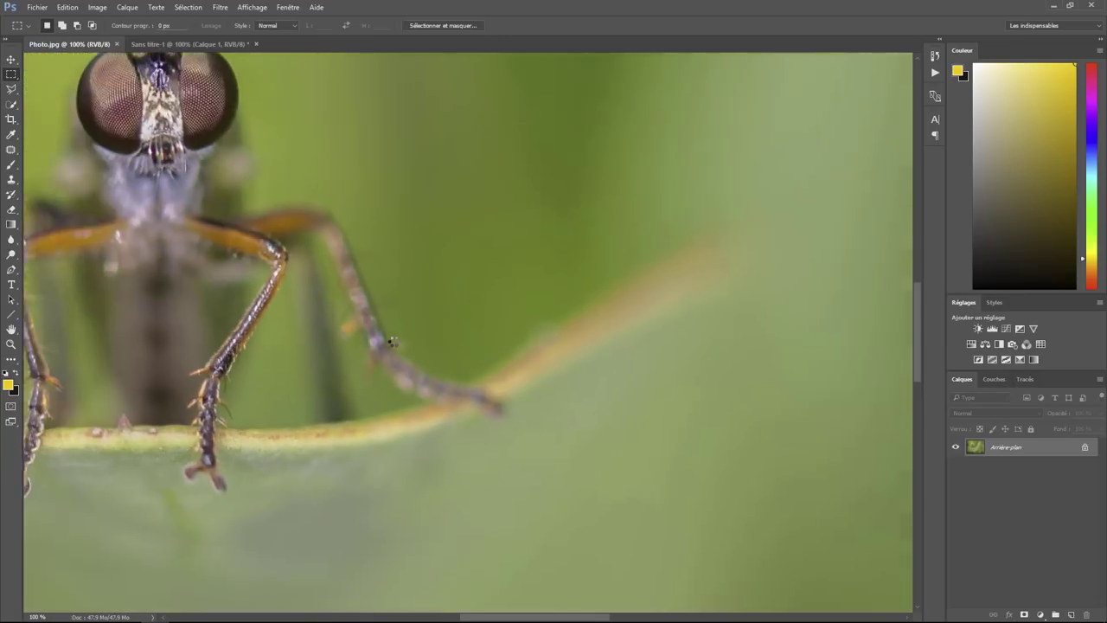
key(ctrl+minus)
key(ctrl+minus)
key(ctrl+minus)
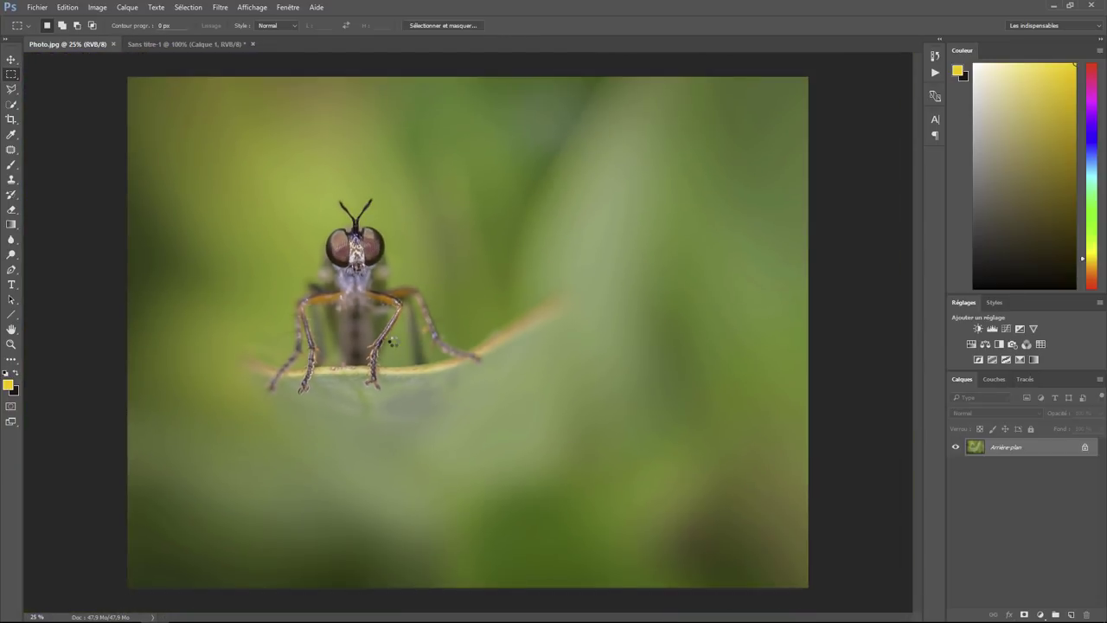
- In Image Size, confirm 4724 x 3543 px reads 40 x 30 cm at 300 ppi, then cancel
click(98, 9)
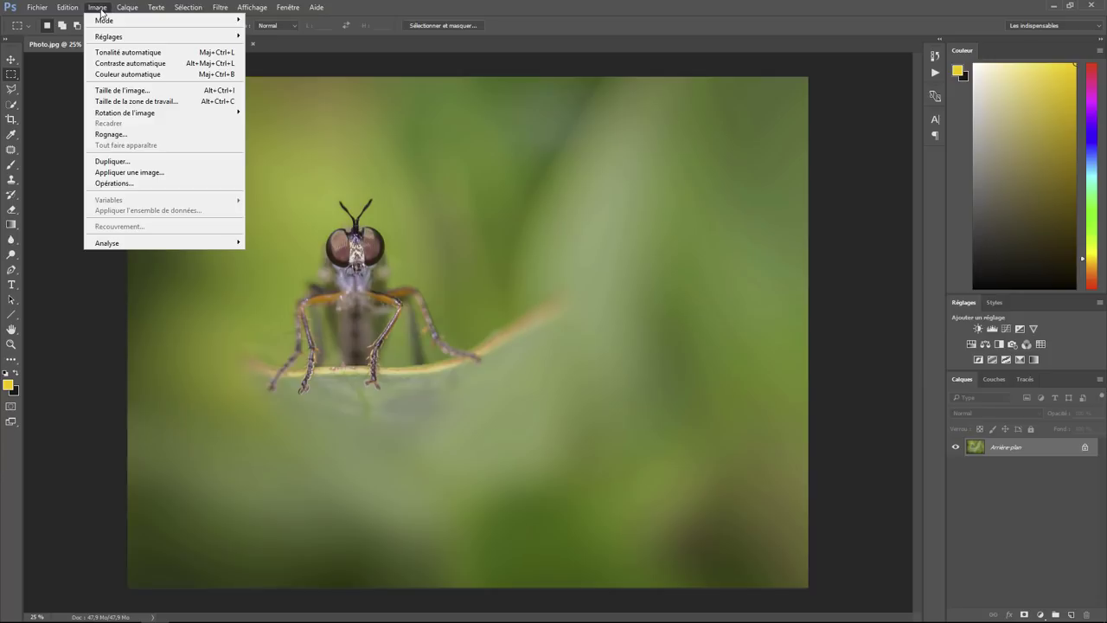
click(121, 90)
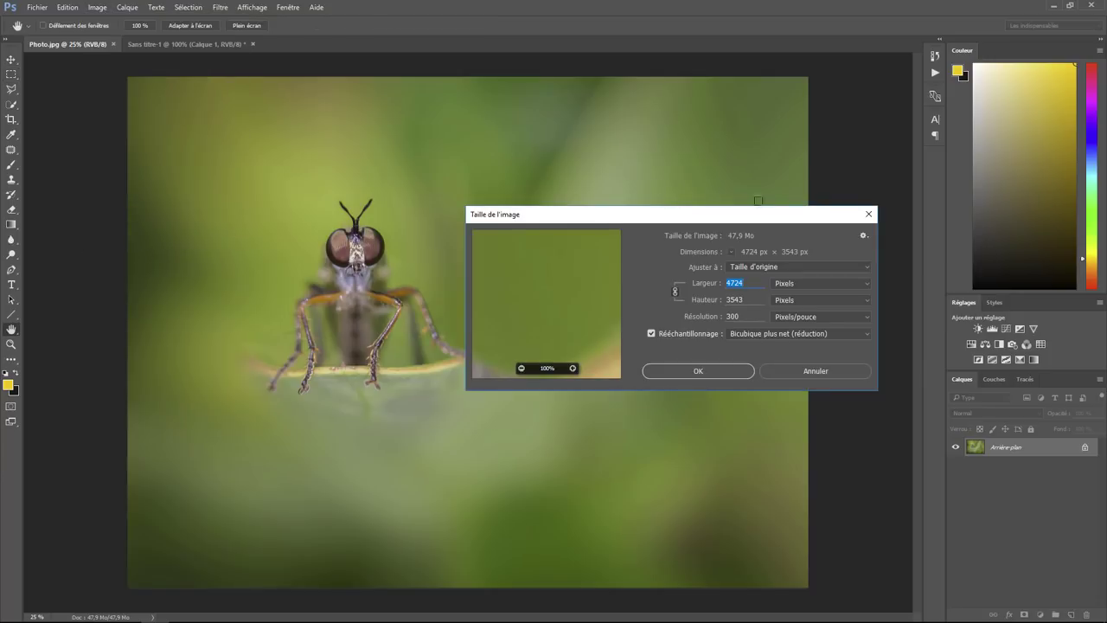
click(747, 284)
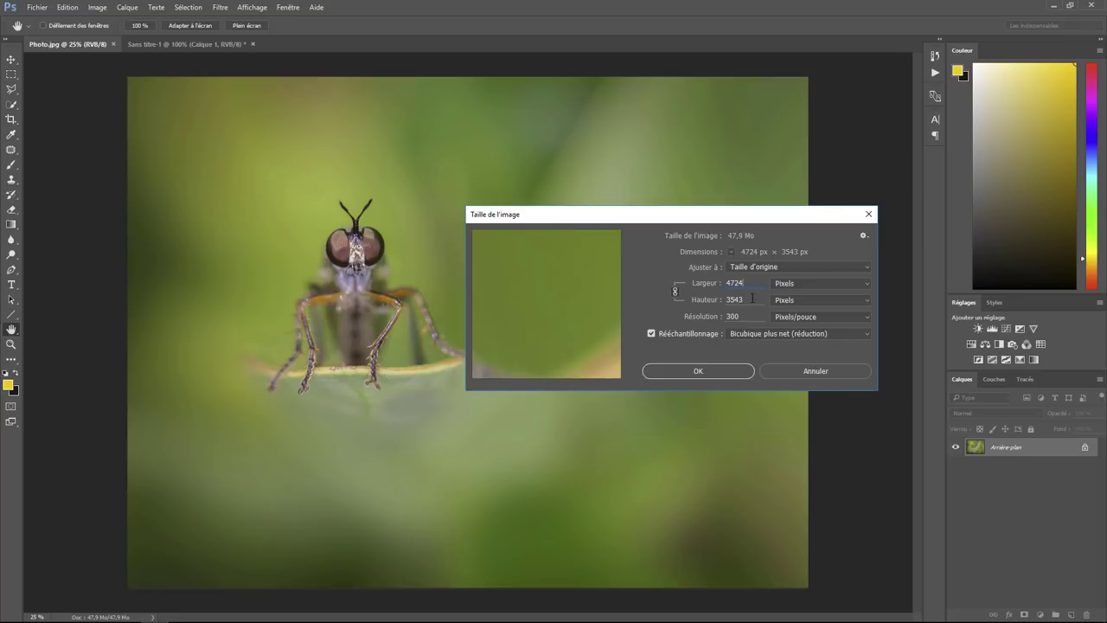
click(862, 287)
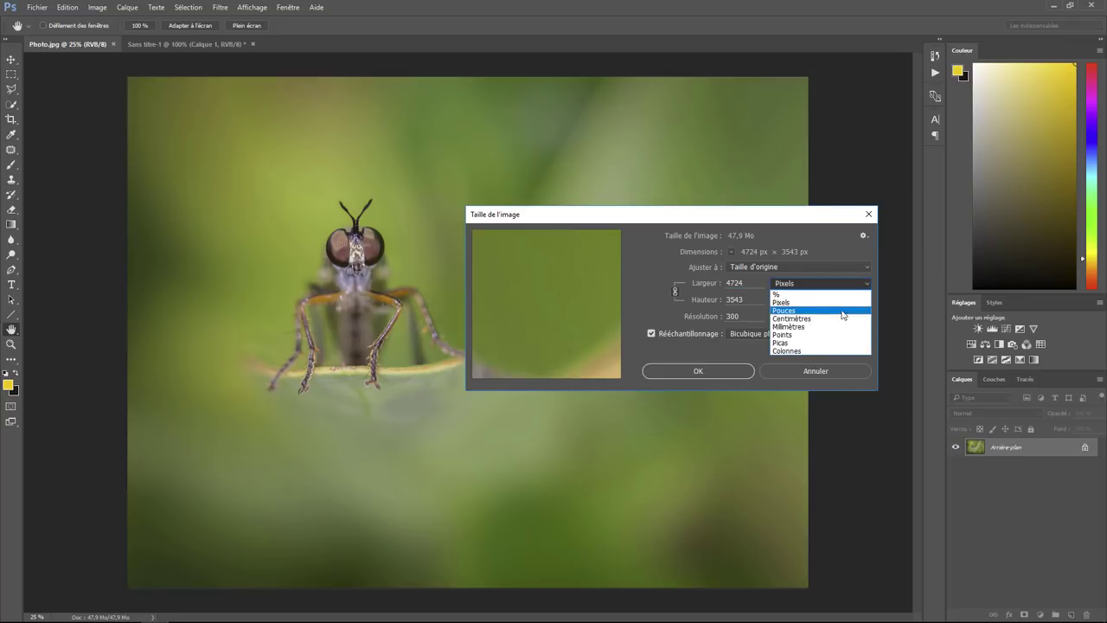
click(836, 319)
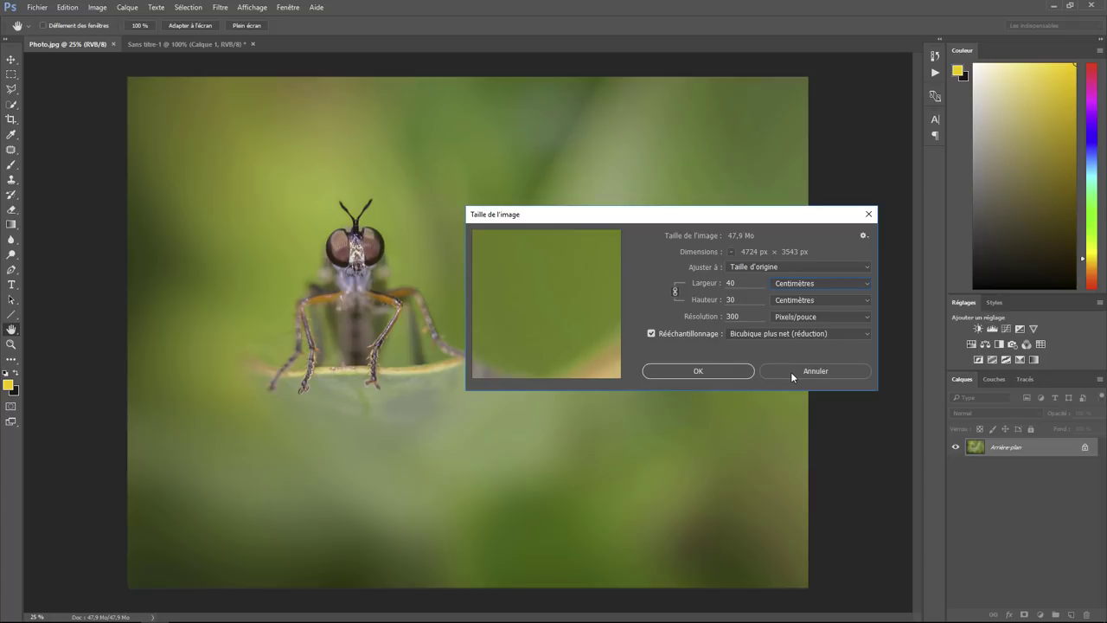
click(791, 372)
key(m)
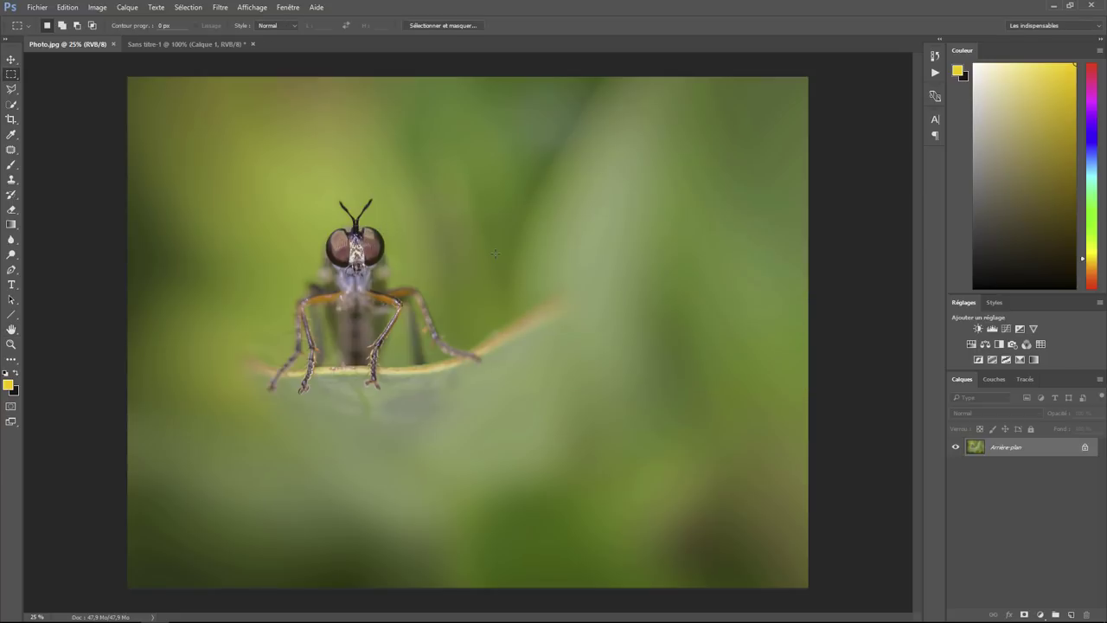
key(ctrl+plus)
key(ctrl+plus)
key(ctrl+plus)
key(ctrl+plus)
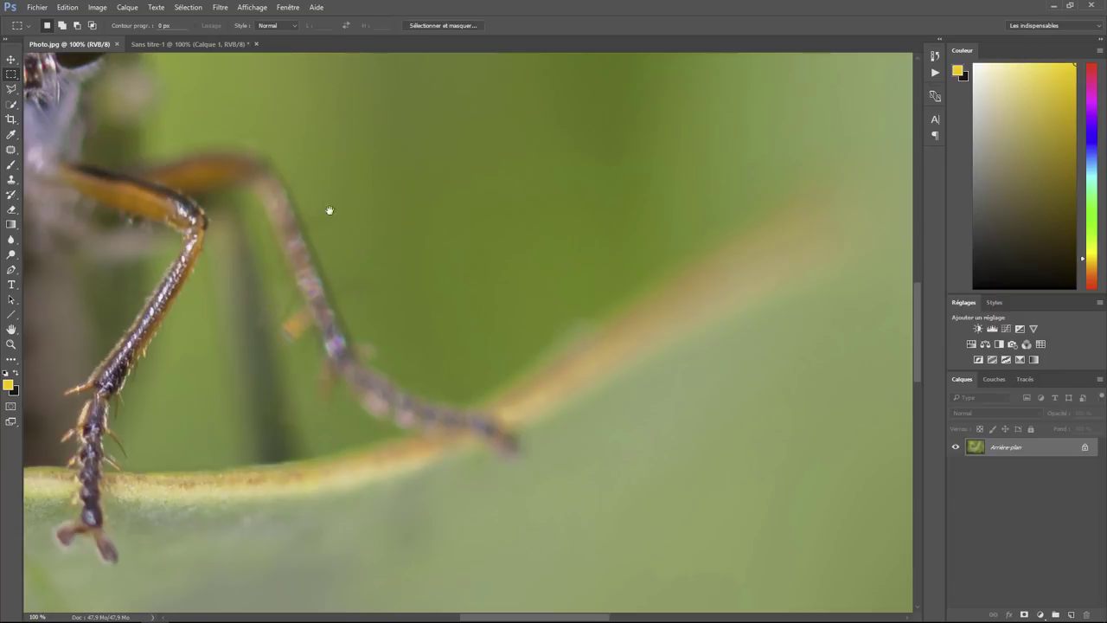
drag(330, 211, 565, 359)
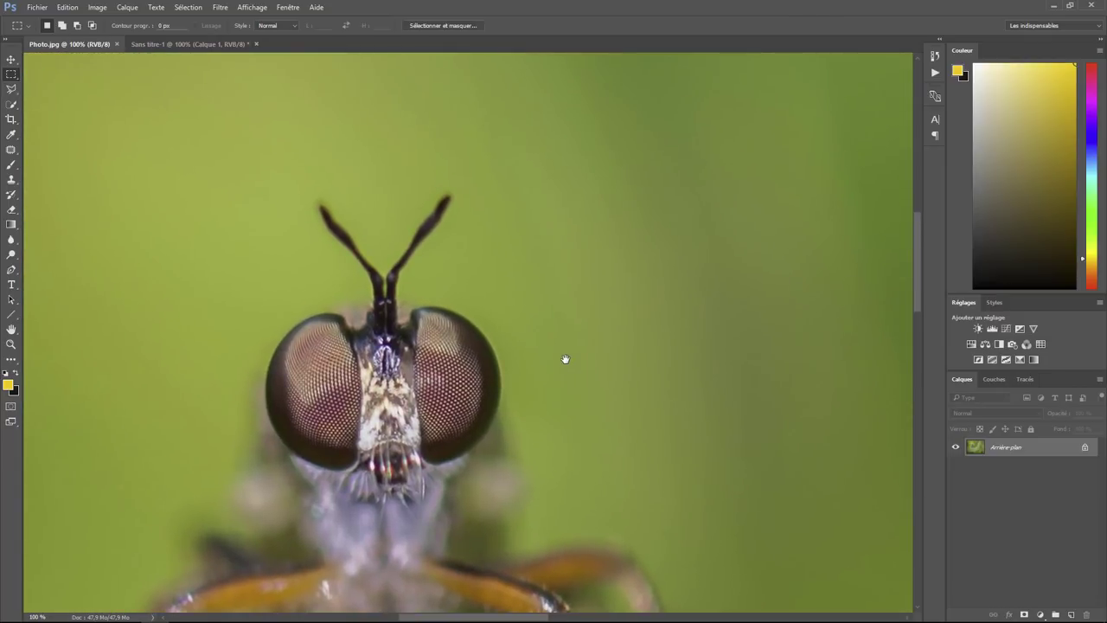
key(ctrl+plus)
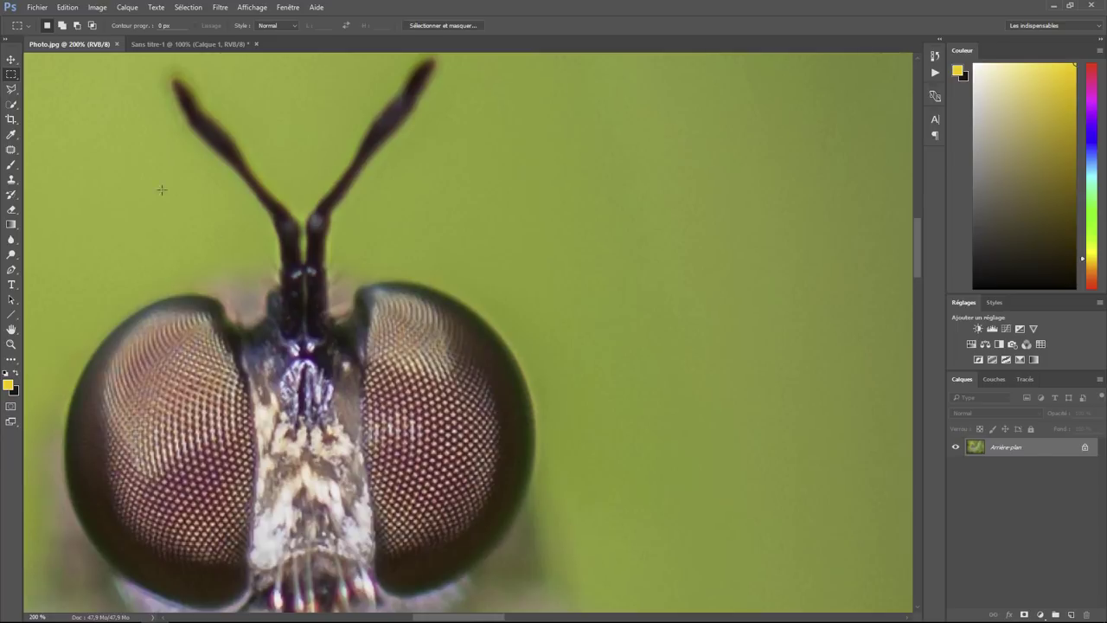
key(ctrl+minus)
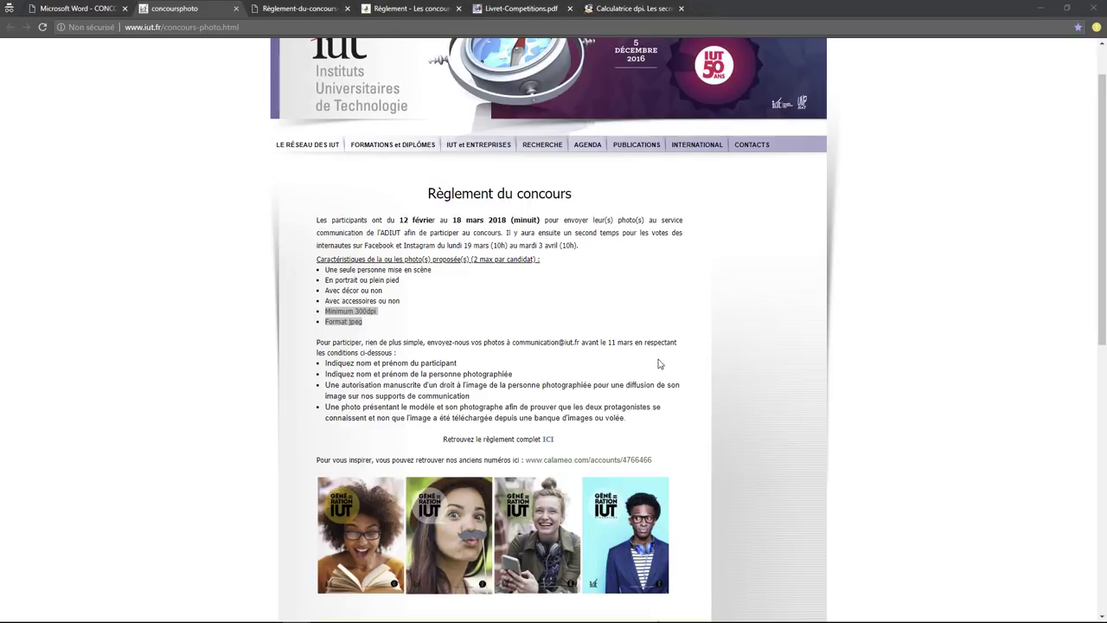
- Highlight the 'Minimum 300dpi' requirement on the IUT contest rules page, then clear the selection
click(428, 318)
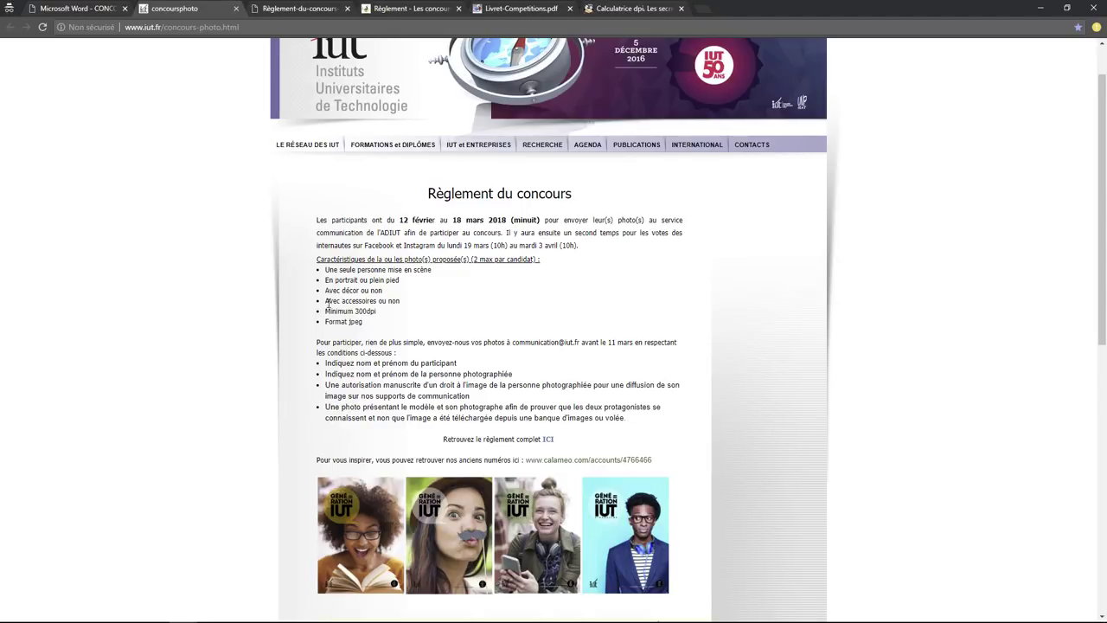
mouse_move(325, 310)
mouse_down()
mouse_move(381, 316)
mouse_move(330, 320)
mouse_move(324, 310)
mouse_up()
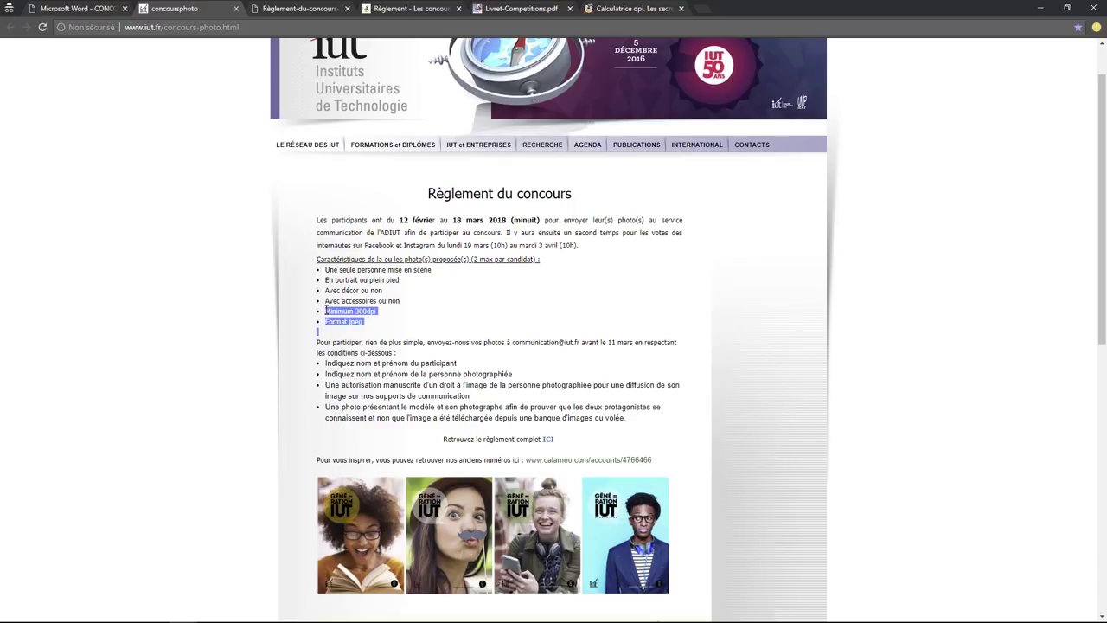
click(374, 323)
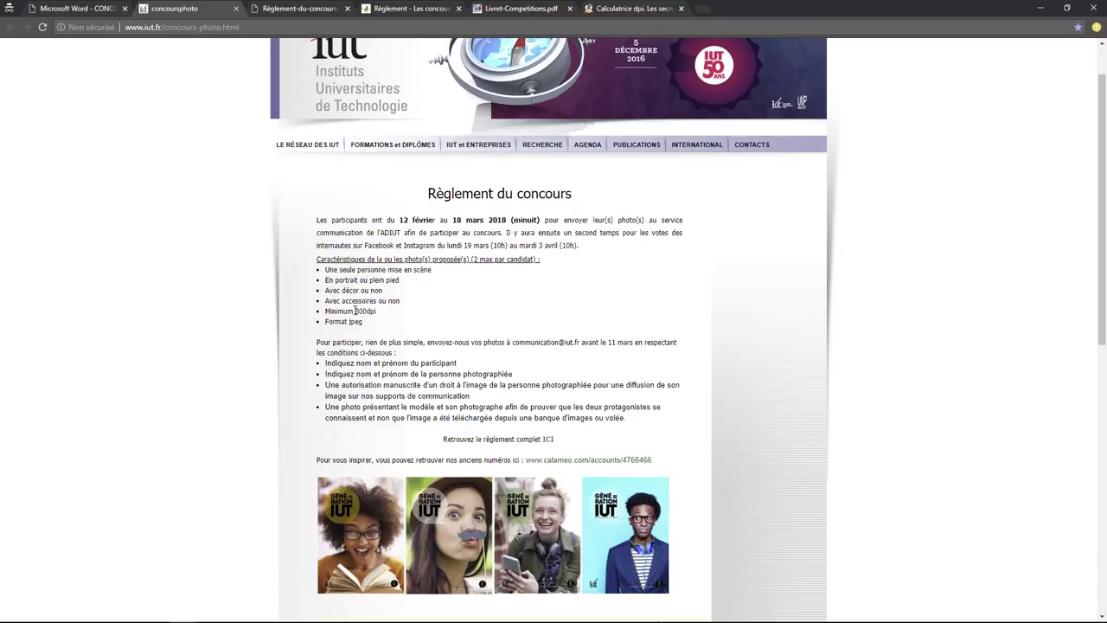
drag(354, 310, 377, 312)
click(406, 324)
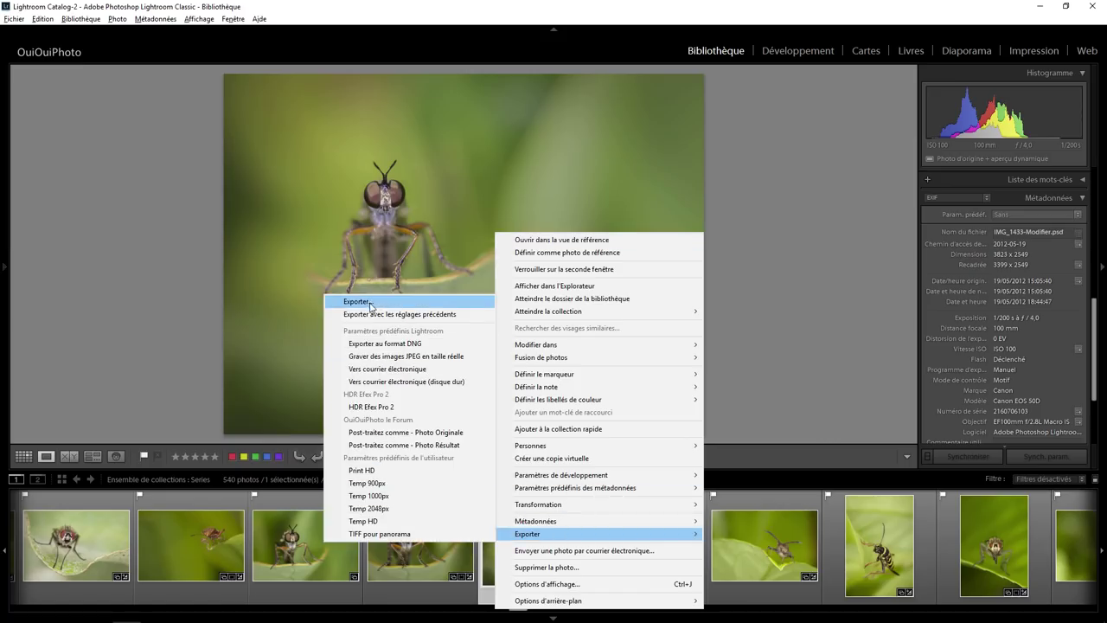
- Export the photo to E:\Temp as a quality-100 JPEG with resizing turned off
click(365, 302)
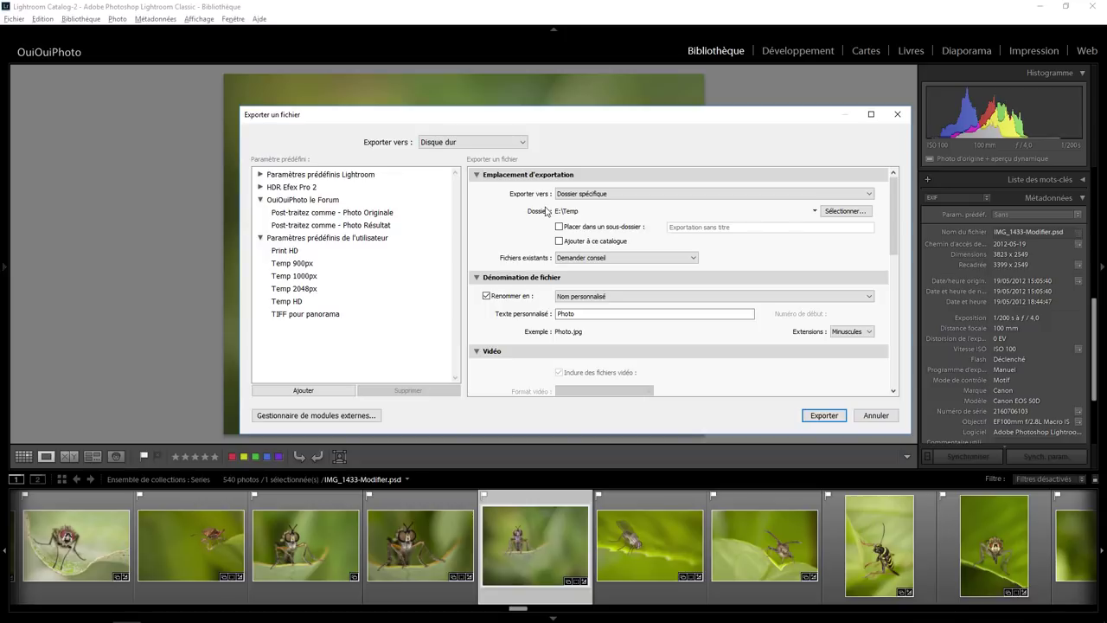
drag(894, 236, 892, 314)
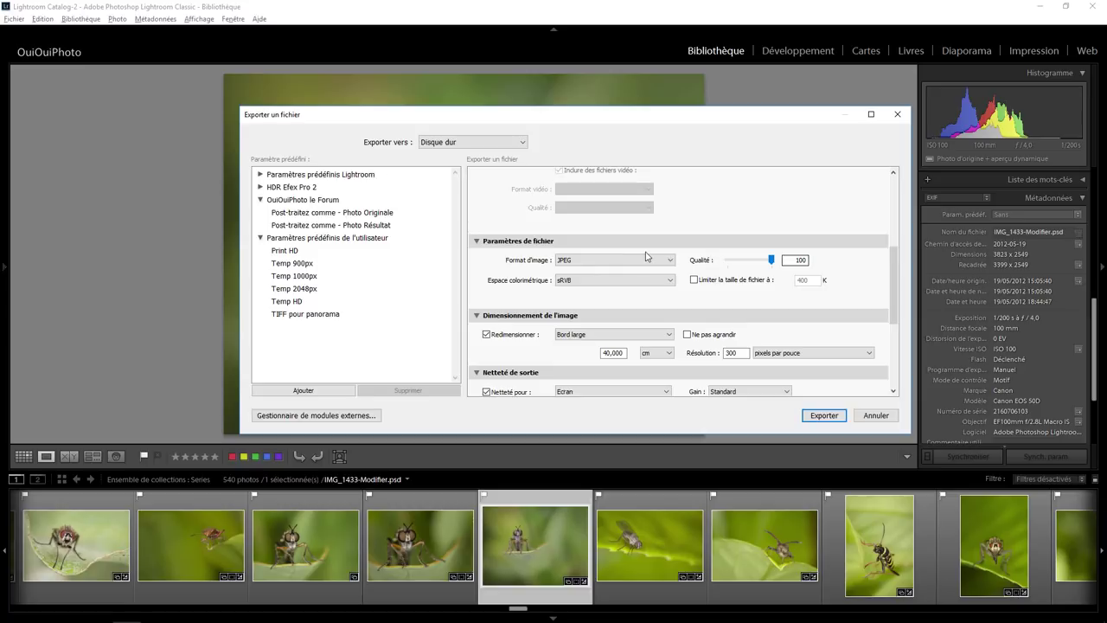
drag(772, 260, 776, 261)
click(499, 335)
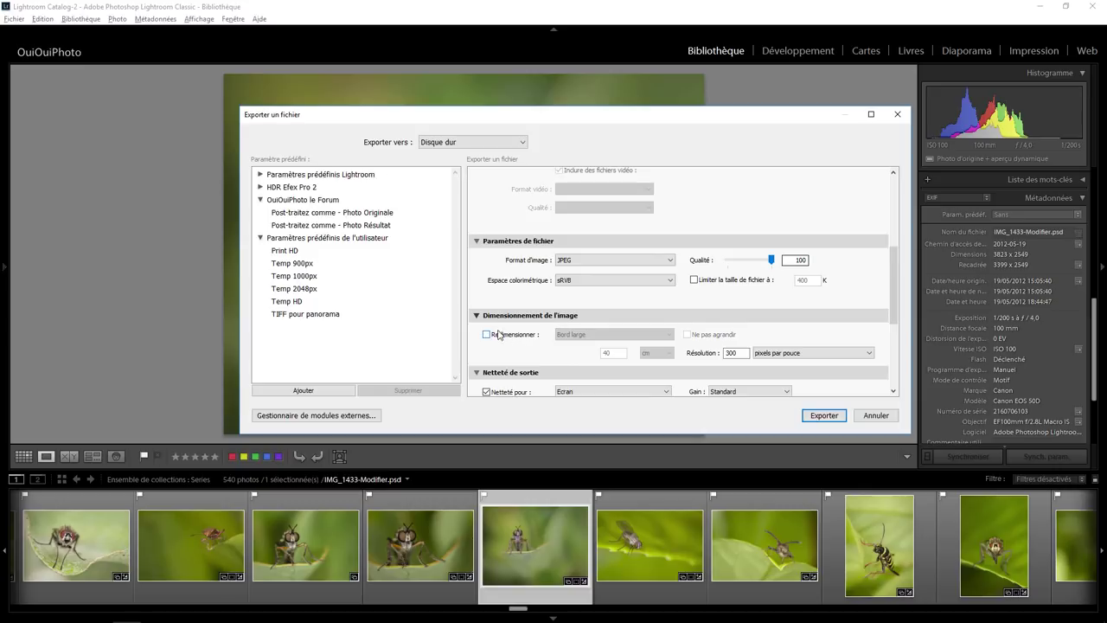
click(743, 353)
click(824, 415)
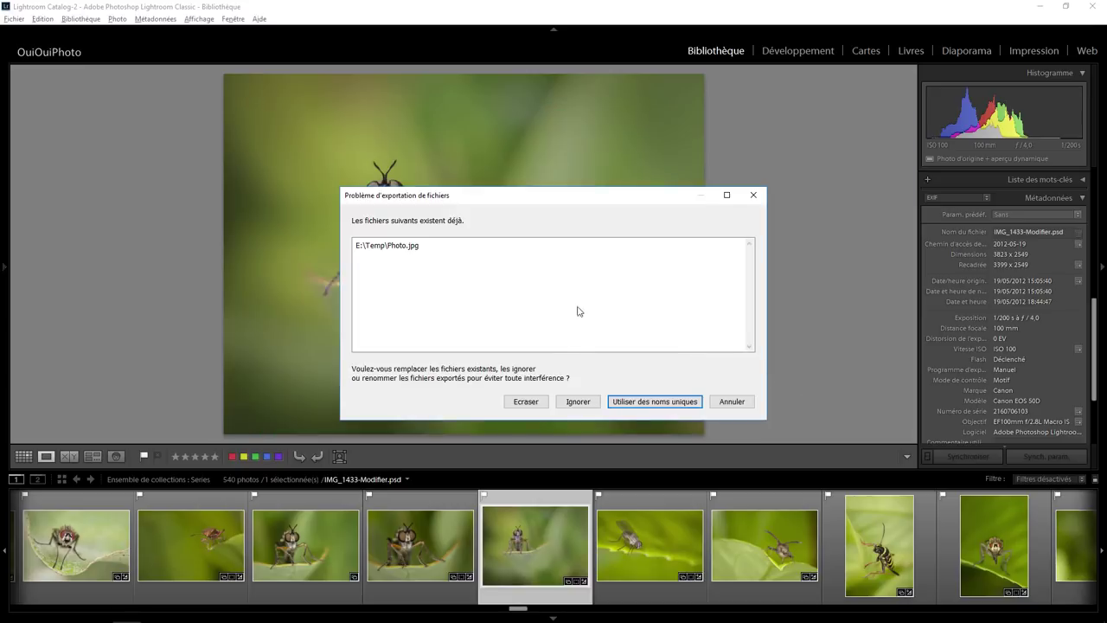
- Overwrite and reload Photo.jpg, confirming 3399 x 2549 px at 300 ppi in Image Size
click(526, 402)
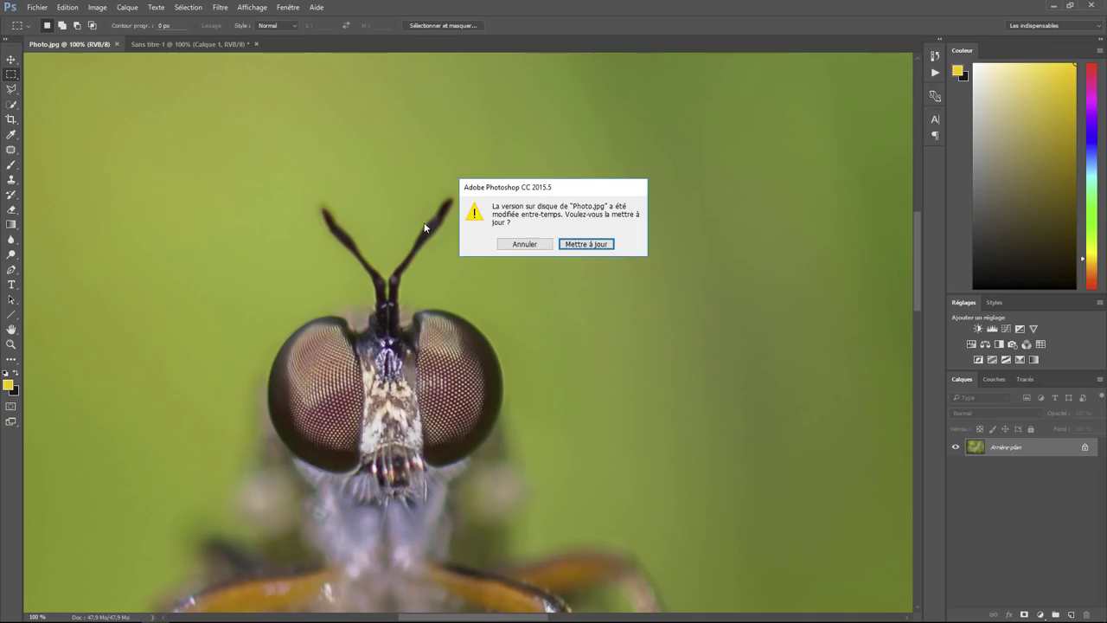
click(605, 245)
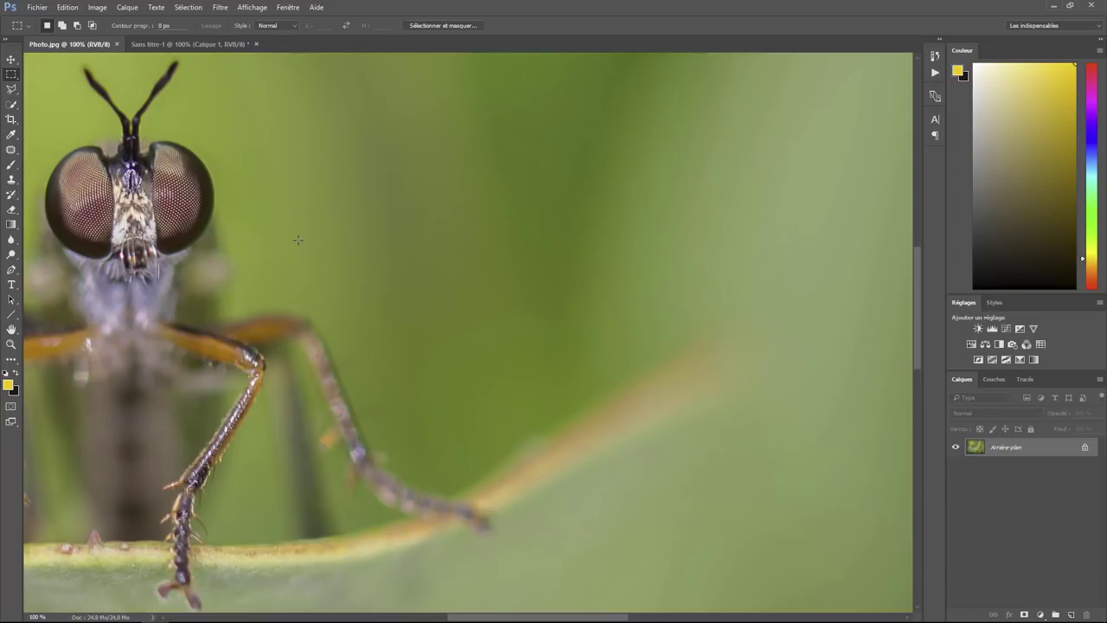
click(97, 8)
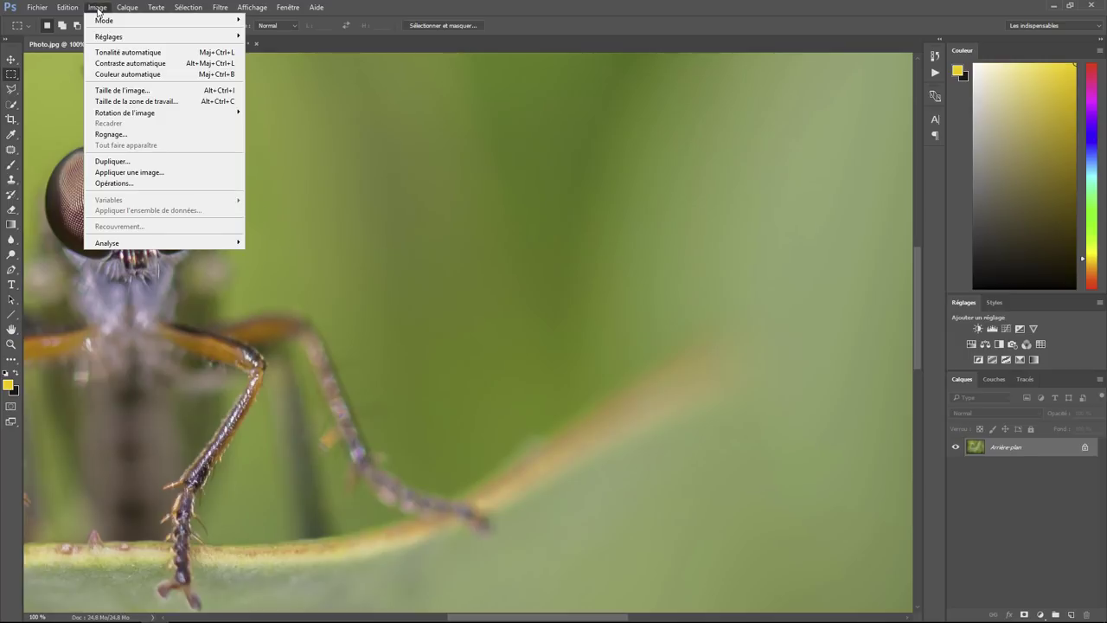
click(117, 90)
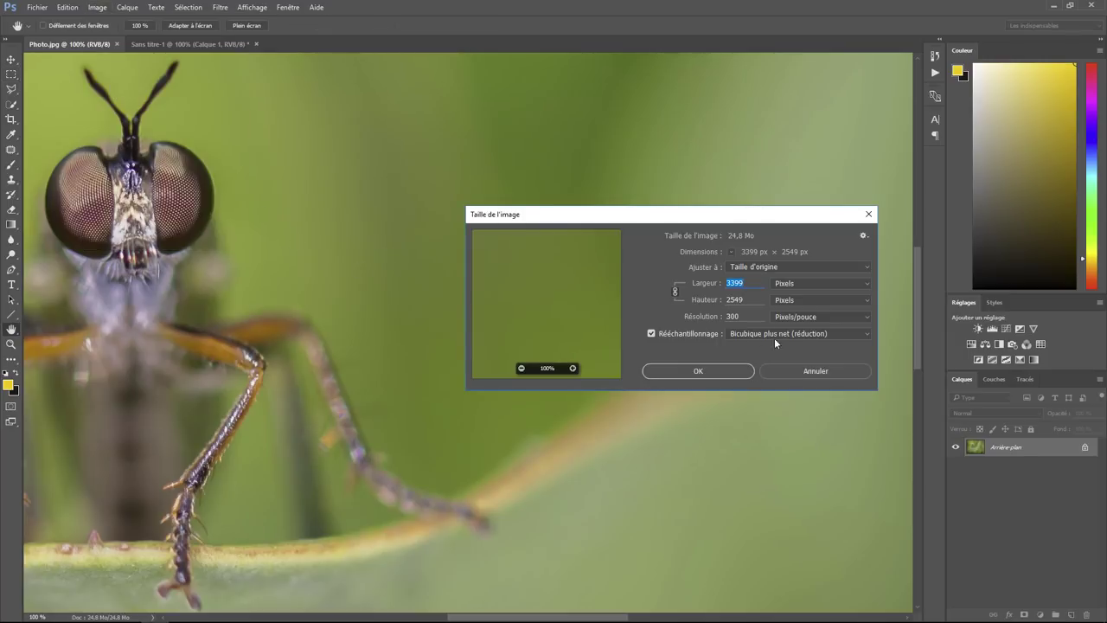
mouse_move(547, 299)
click(805, 371)
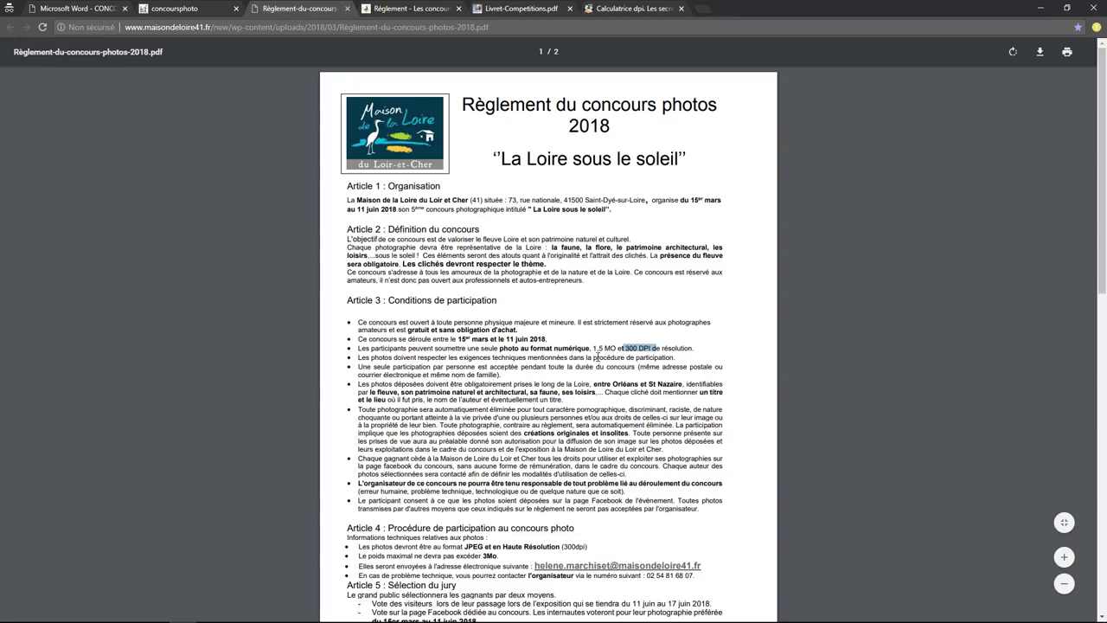
- Switch to the 'Règlement - Les concours' tab showing the bird festival's 3 500 px rule
click(415, 8)
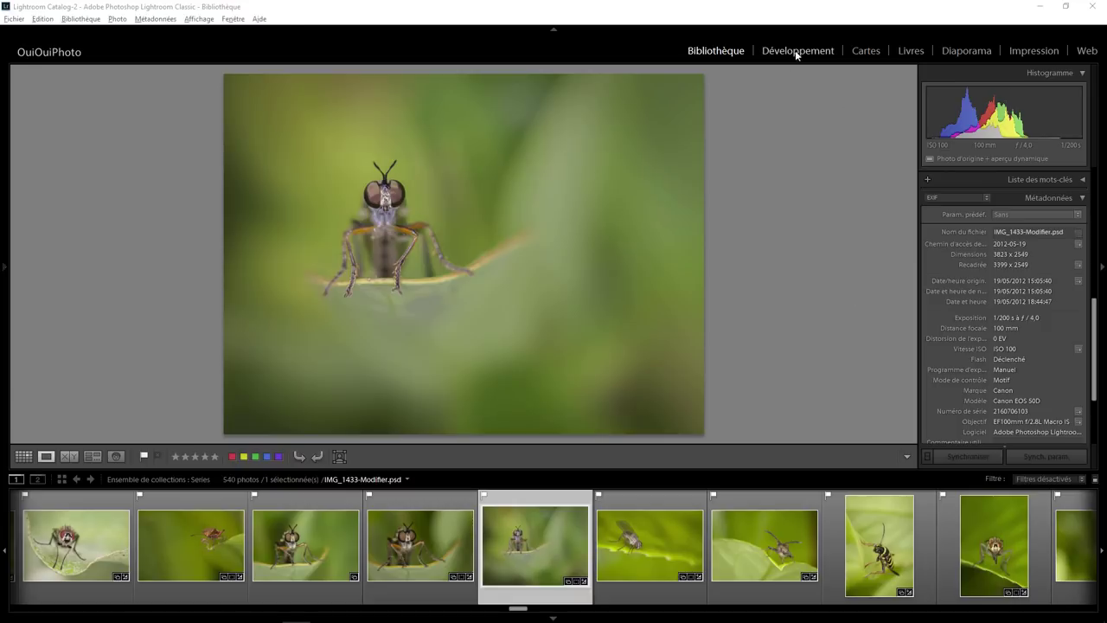
- Recrop IMG_1433-Modifier.psd to its original 3:2 ratio in Develop, repositioning the insect
click(796, 51)
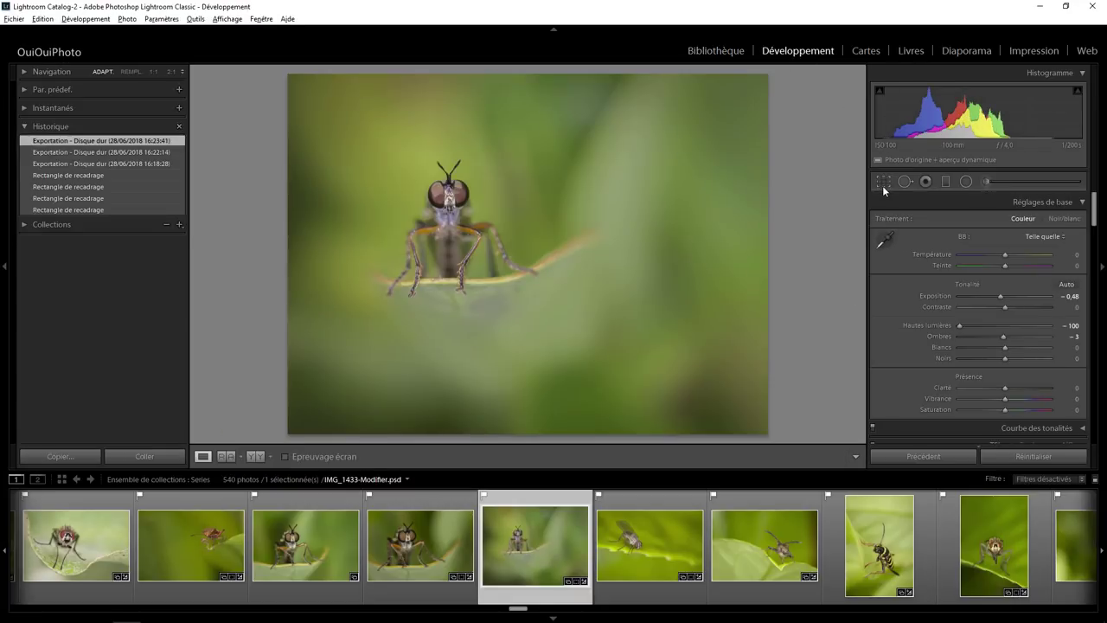
click(883, 183)
click(1043, 223)
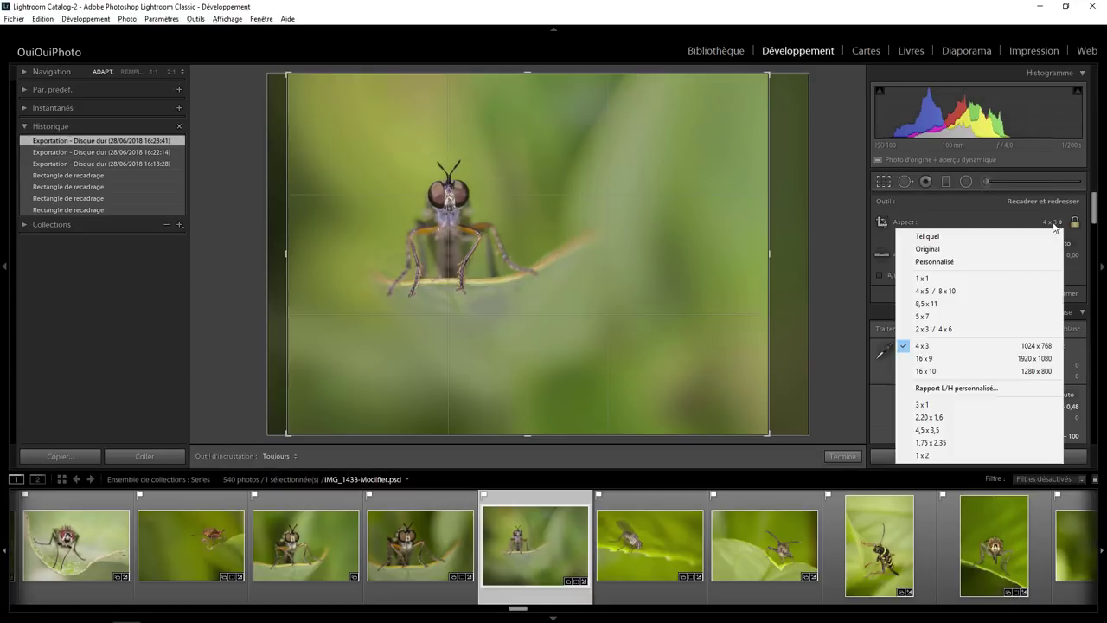
click(945, 329)
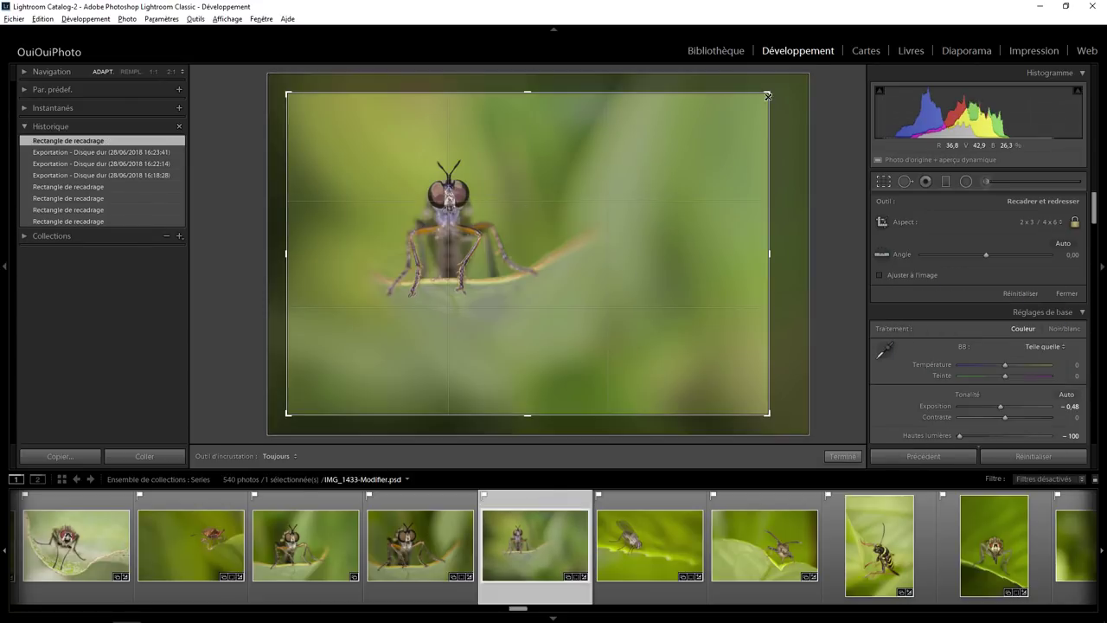
key(ctrl+alt+r)
drag(481, 232, 467, 224)
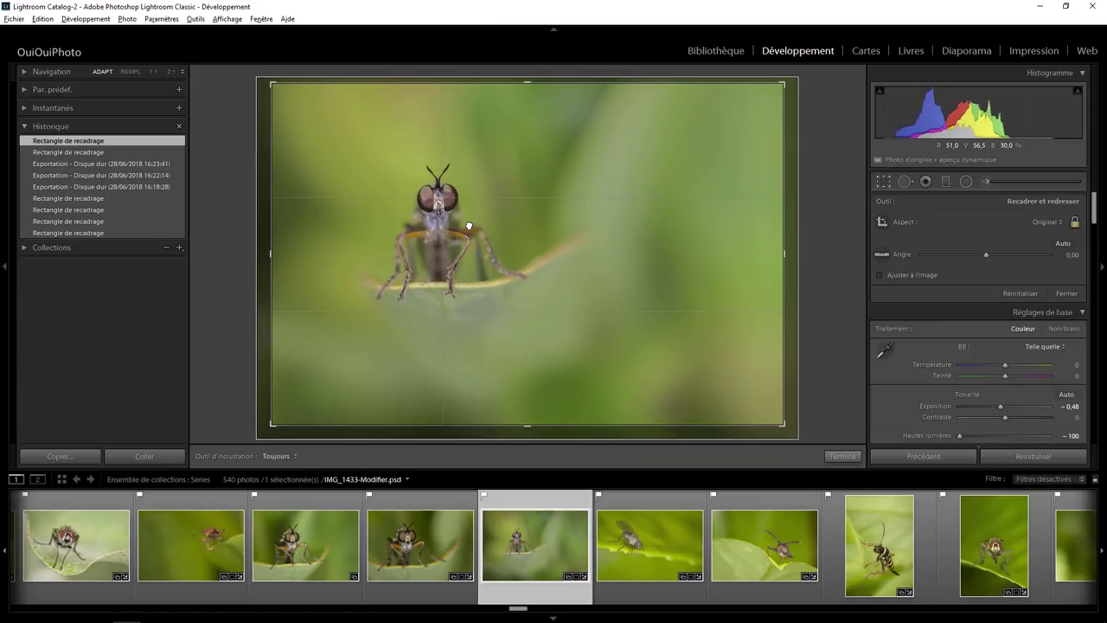
click(842, 456)
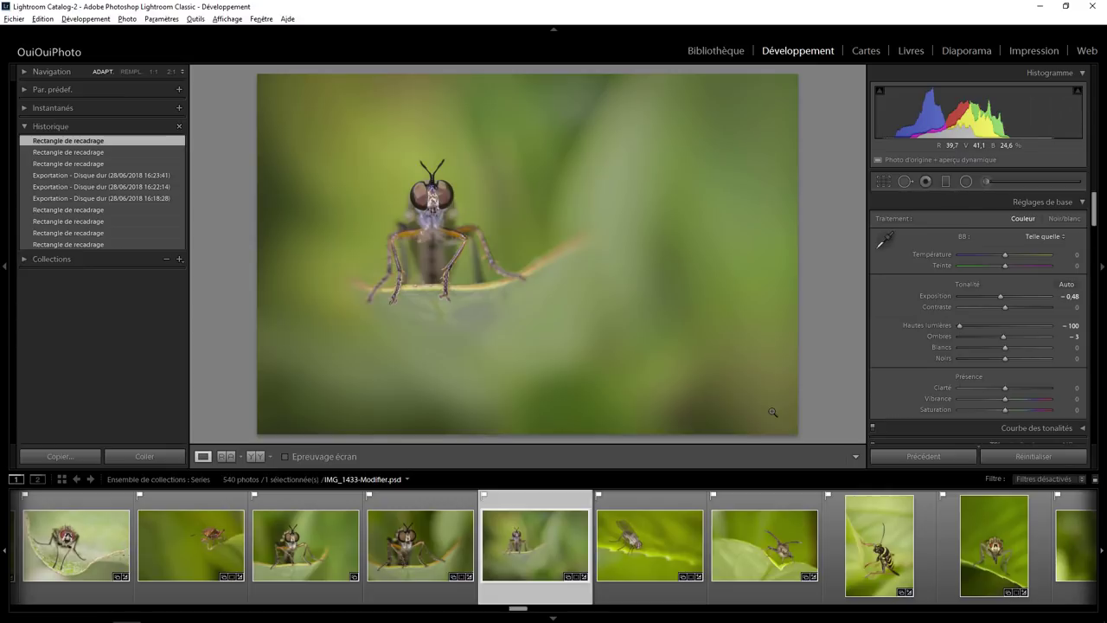
- Bring up the cropped photo's export settings from the Library and turn off the file size limit
click(728, 52)
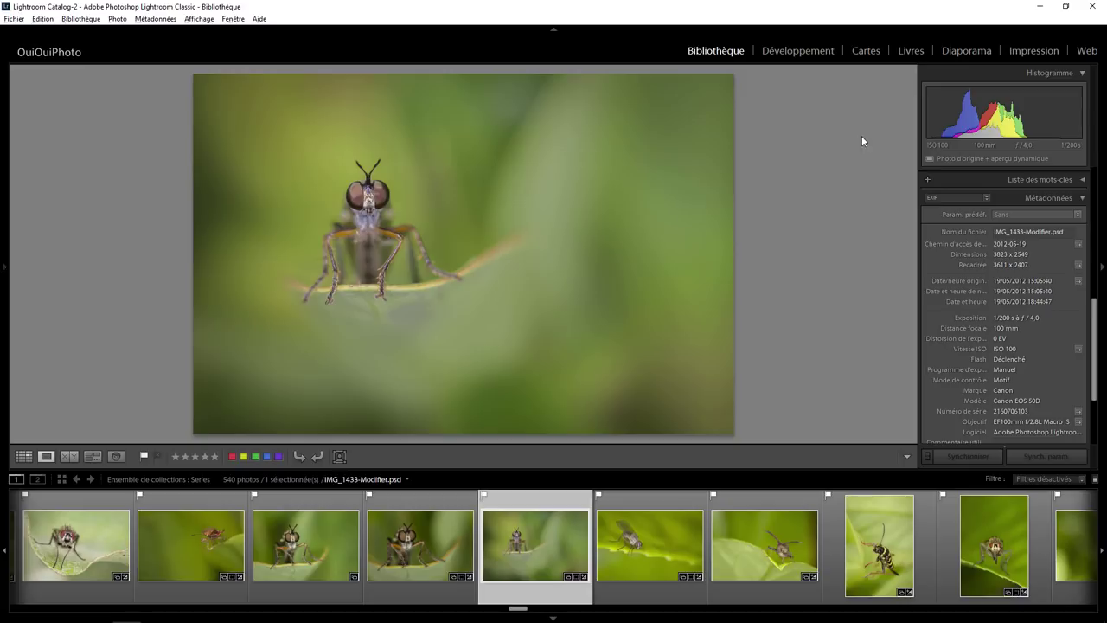
right_click(331, 207)
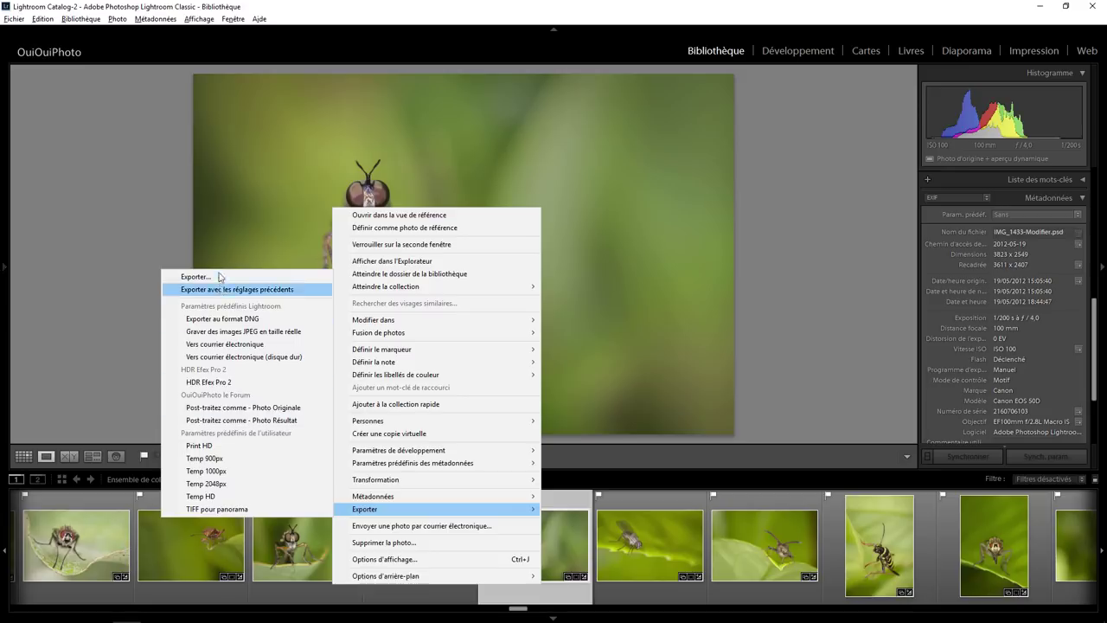
click(219, 276)
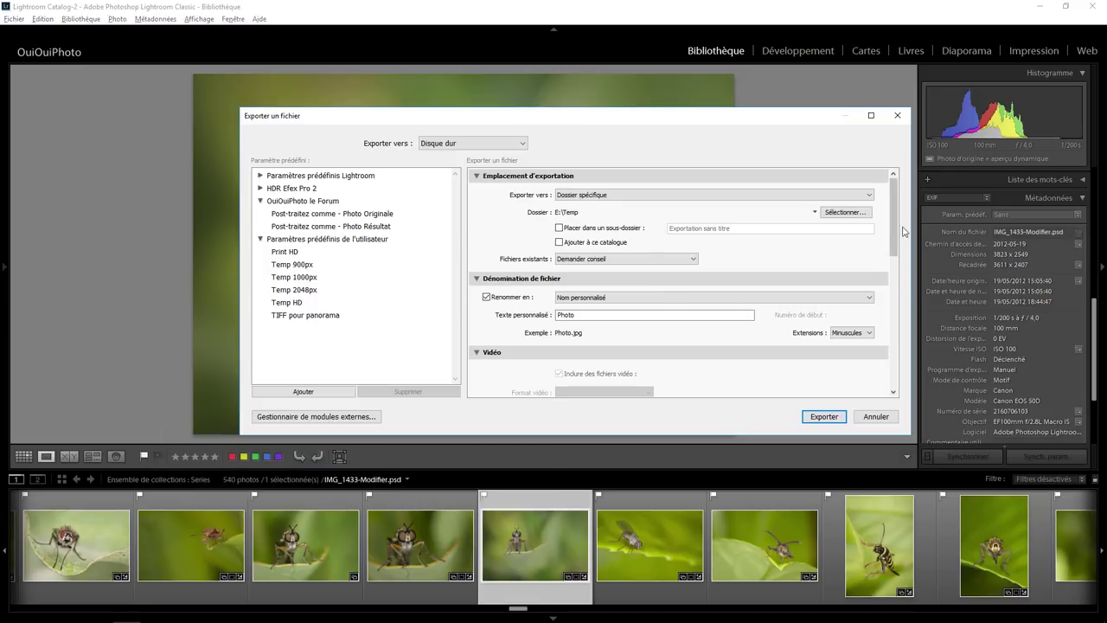
scroll(896, 238, down, 5)
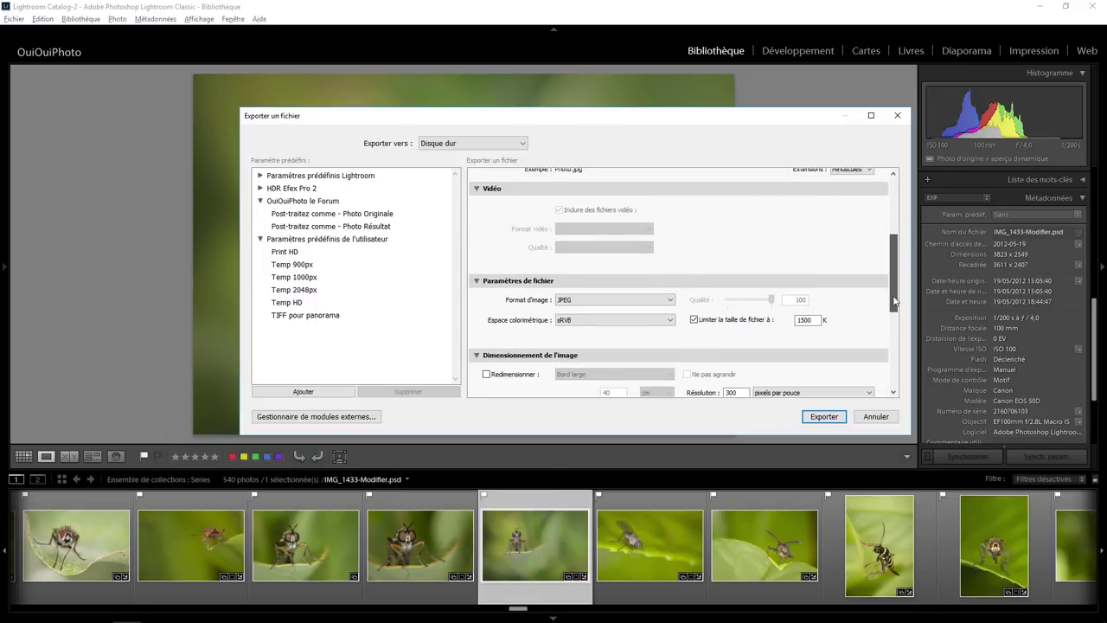
click(694, 294)
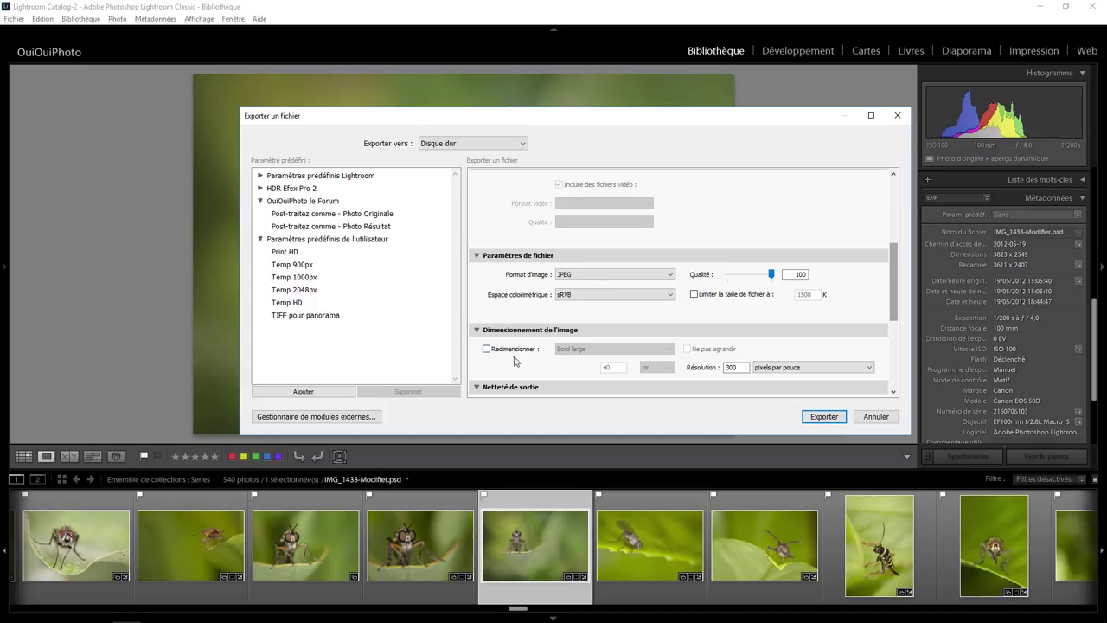
- Resize the exported long edge to 3500 pixels and start the export
click(505, 350)
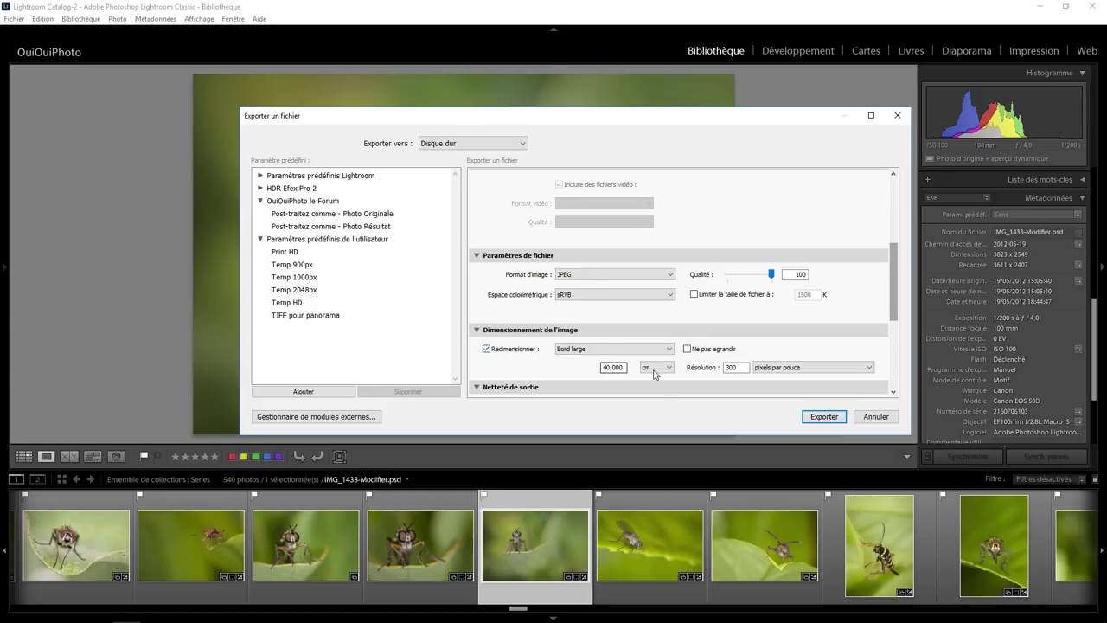
click(671, 367)
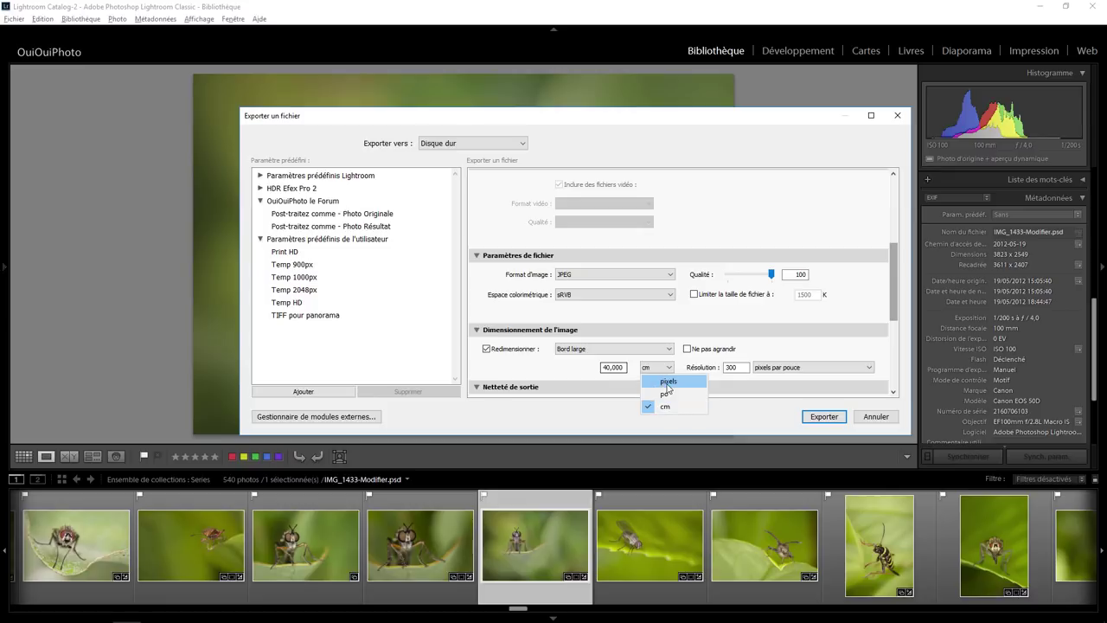
click(667, 381)
double_click(619, 369)
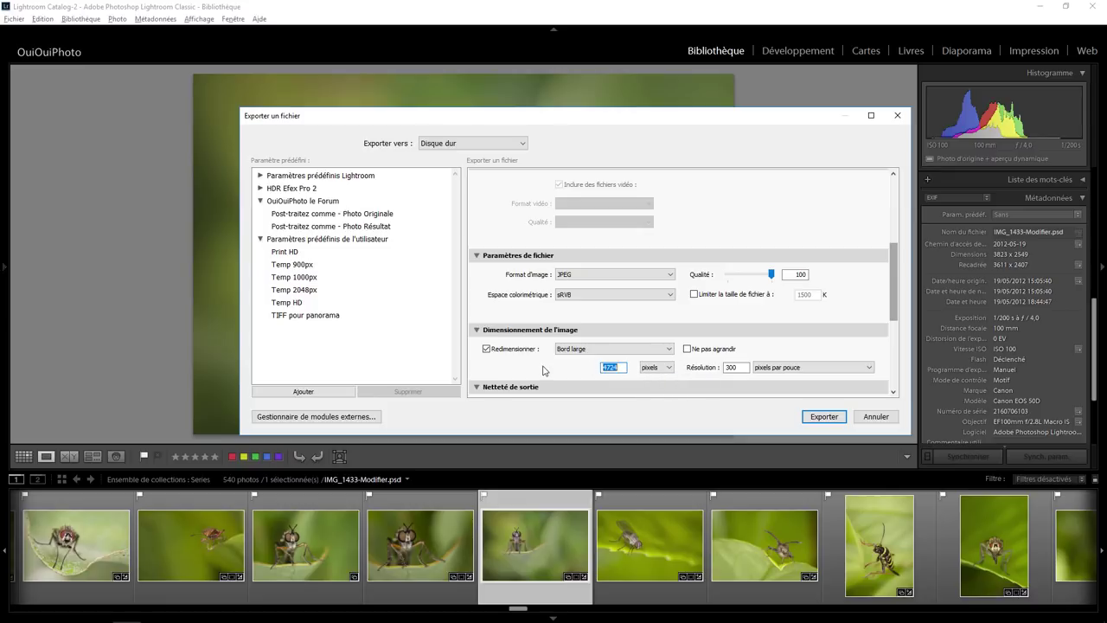
text(3500)
click(831, 416)
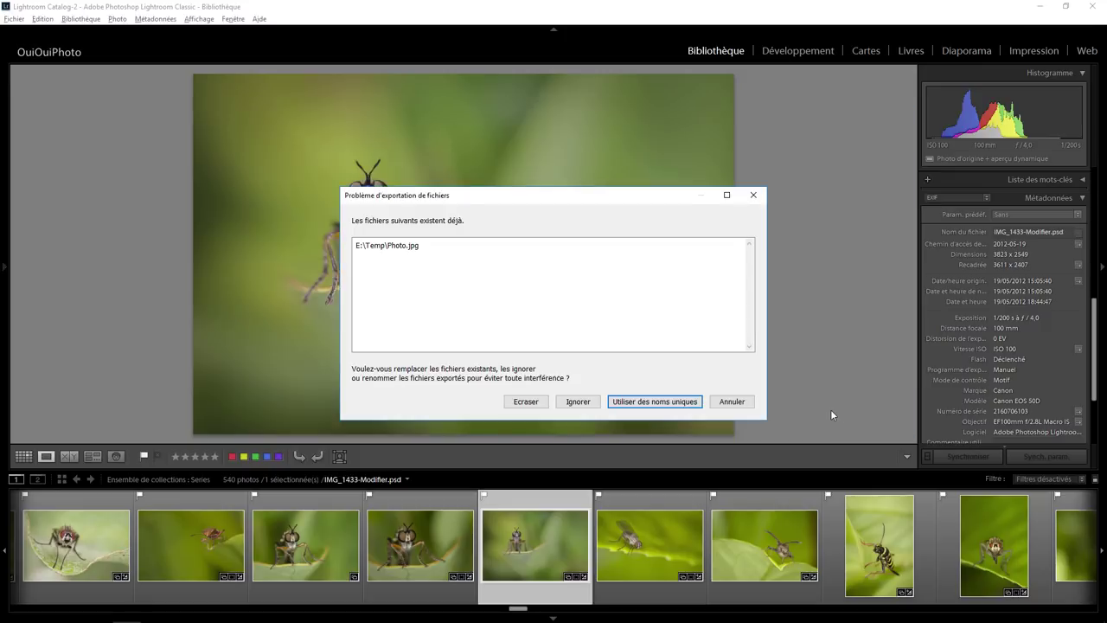
- Overwrite and reload Photo.jpg, confirming 3500 x 2333 px at 300 ppi in Image Size
click(529, 405)
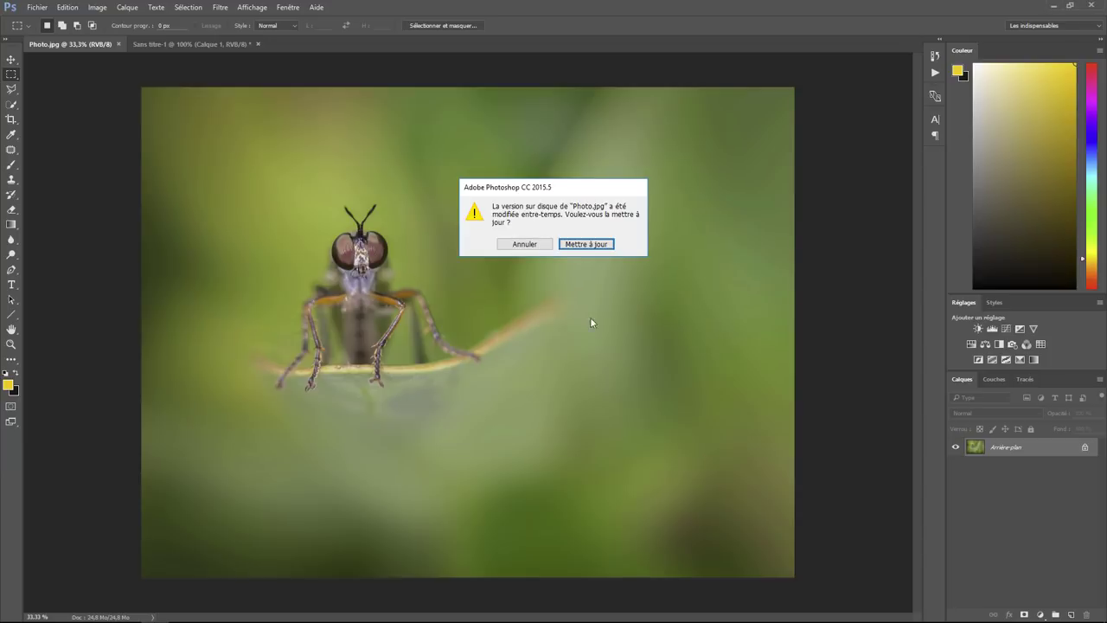
click(580, 244)
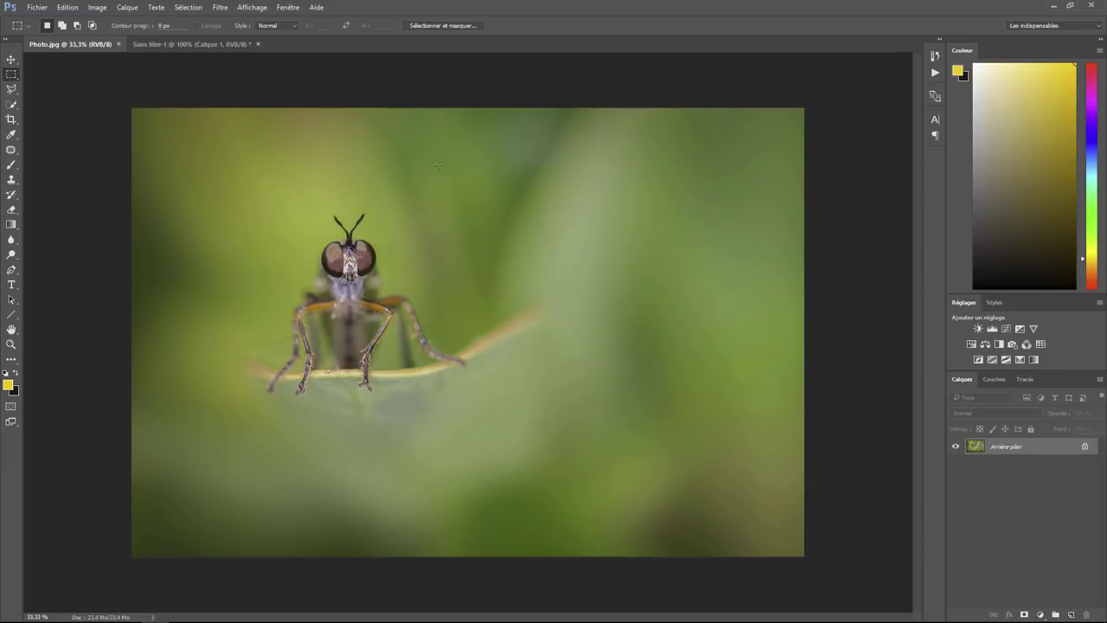
click(96, 7)
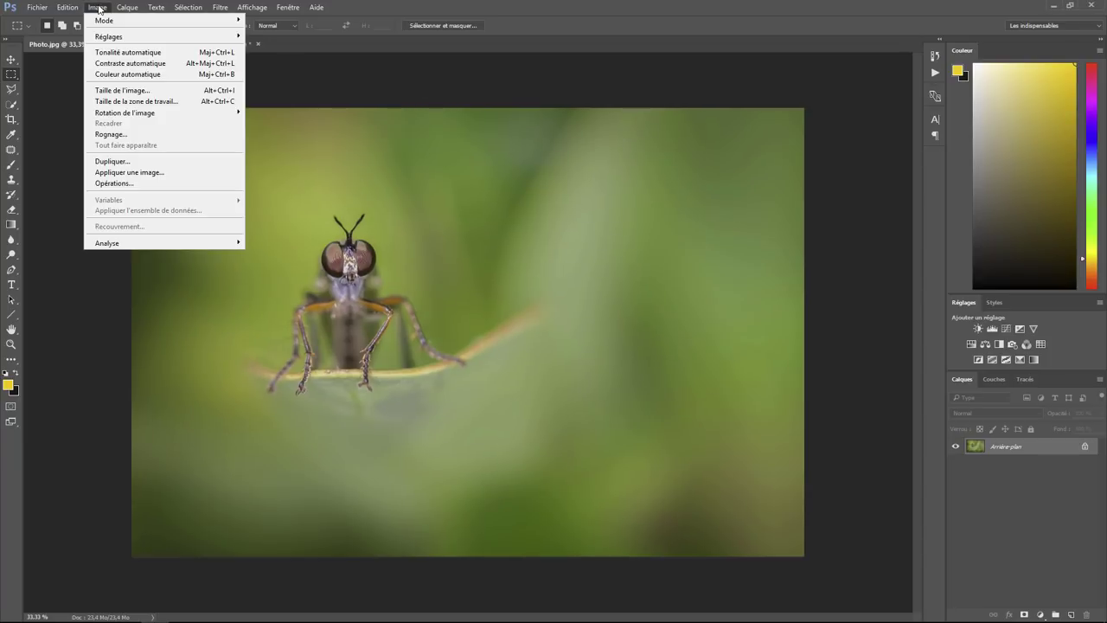
click(121, 91)
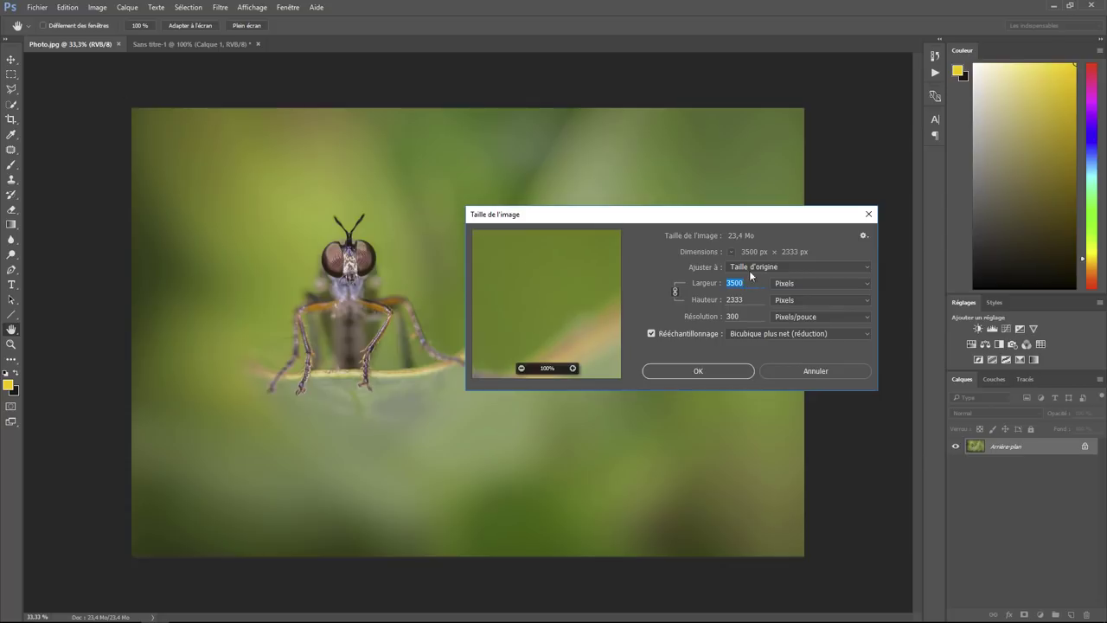
click(802, 373)
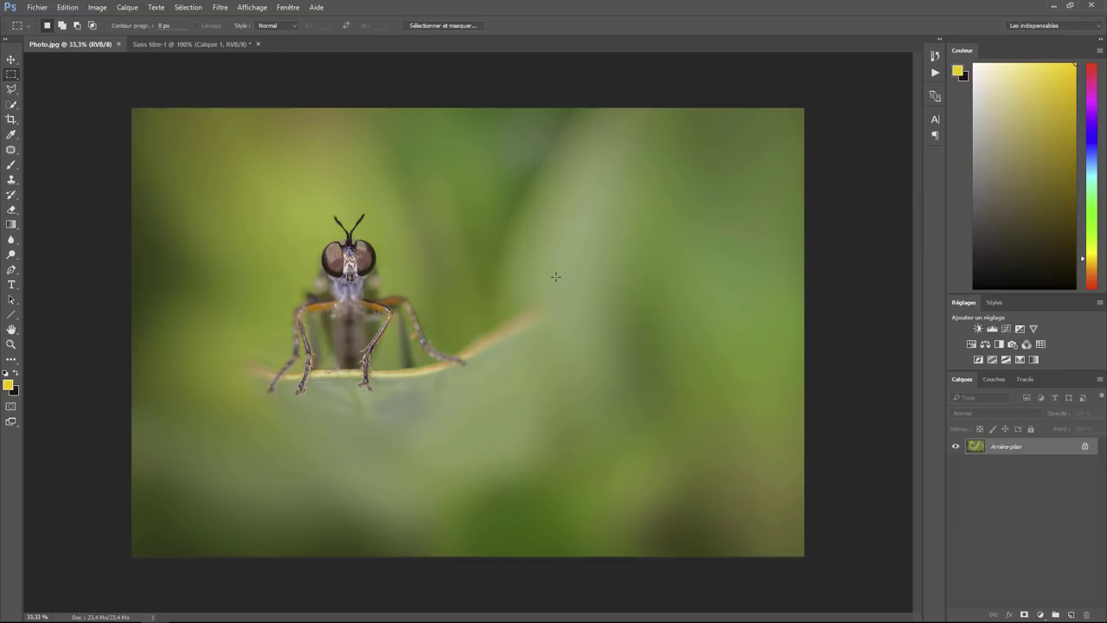
- Go to the Livret-Competitions.pdf tab and highlight 'Sans profil colorimétrique.' in article 7
key(alt+Tab)
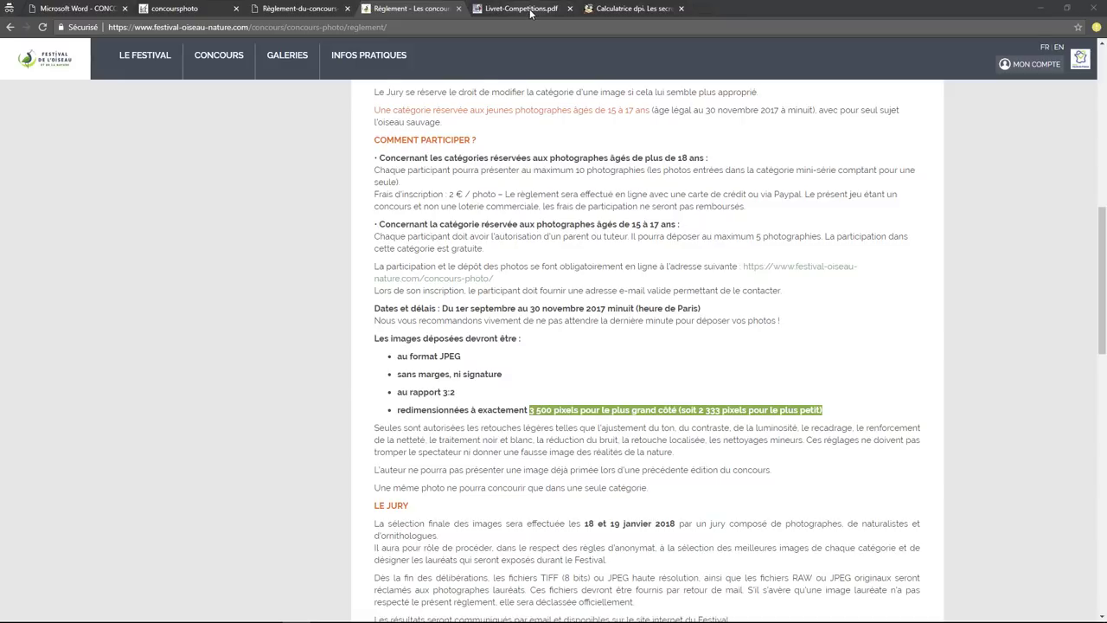
click(530, 8)
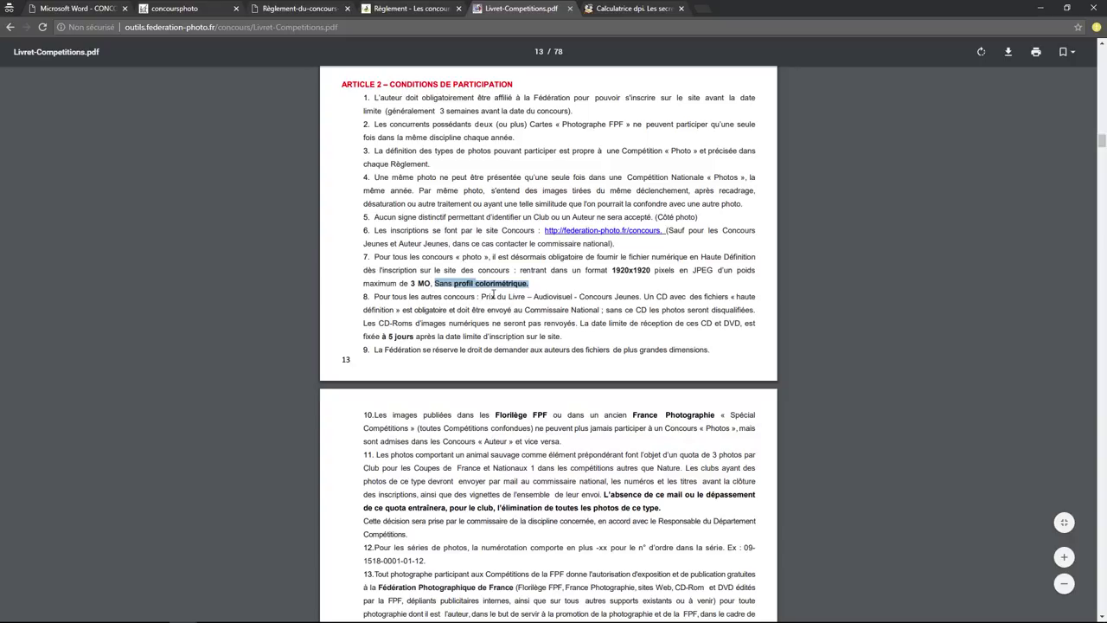
click(532, 284)
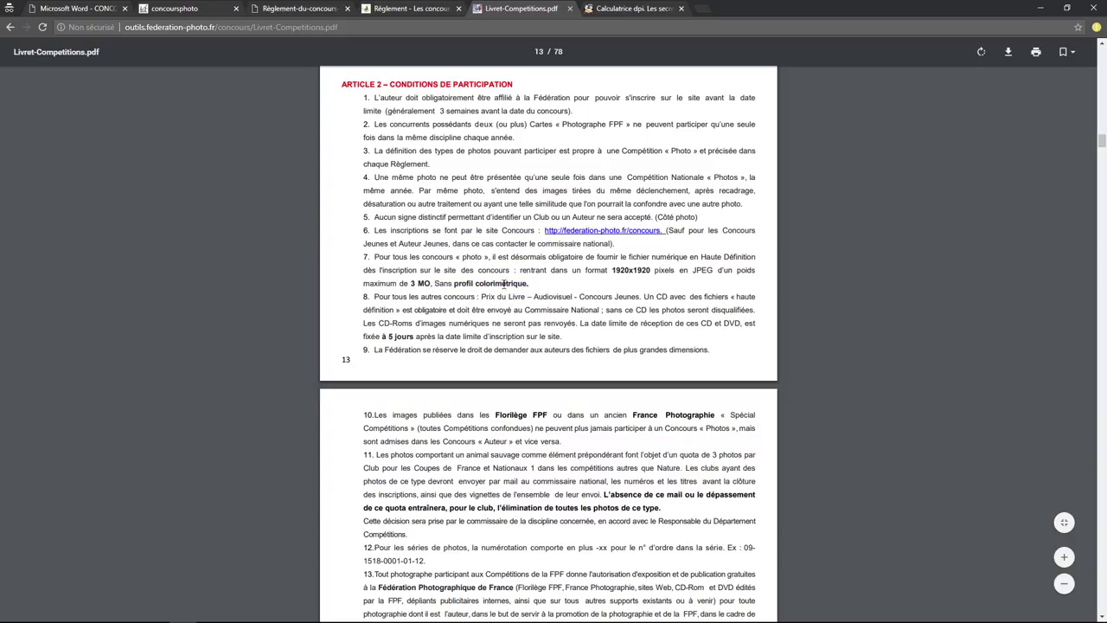
drag(505, 285, 437, 283)
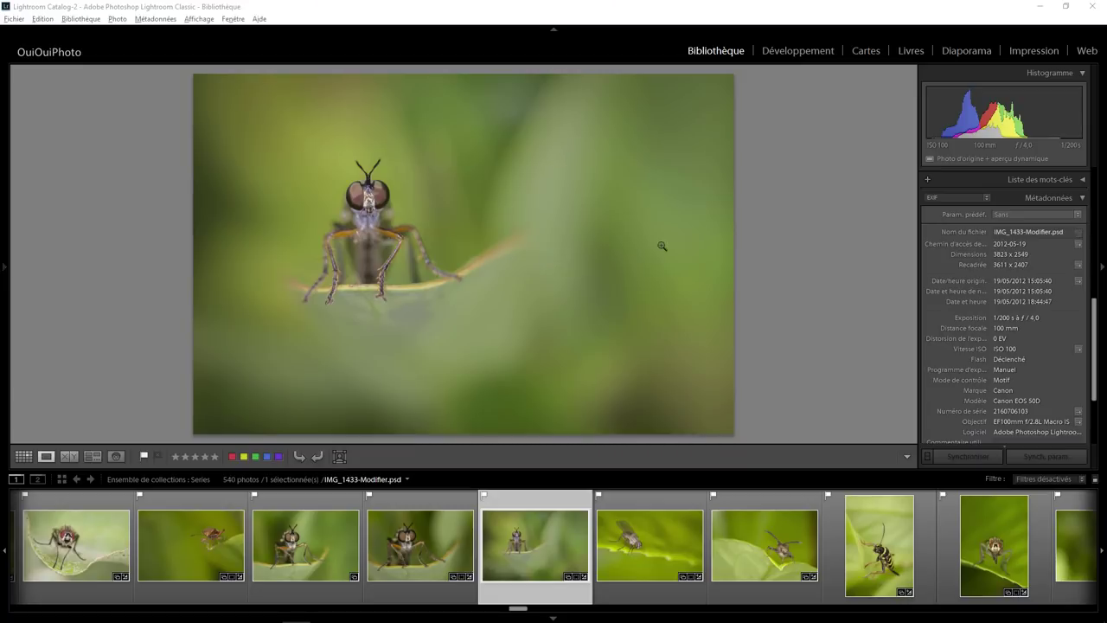
- From the Develop module, open the Export dialog for the photo
click(791, 53)
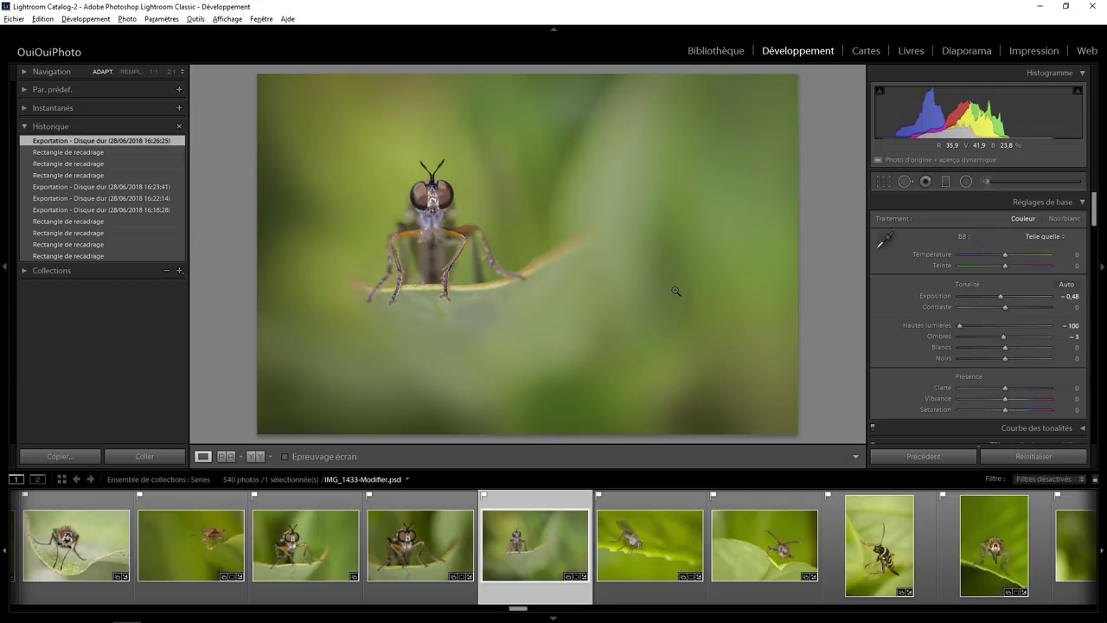
right_click(513, 214)
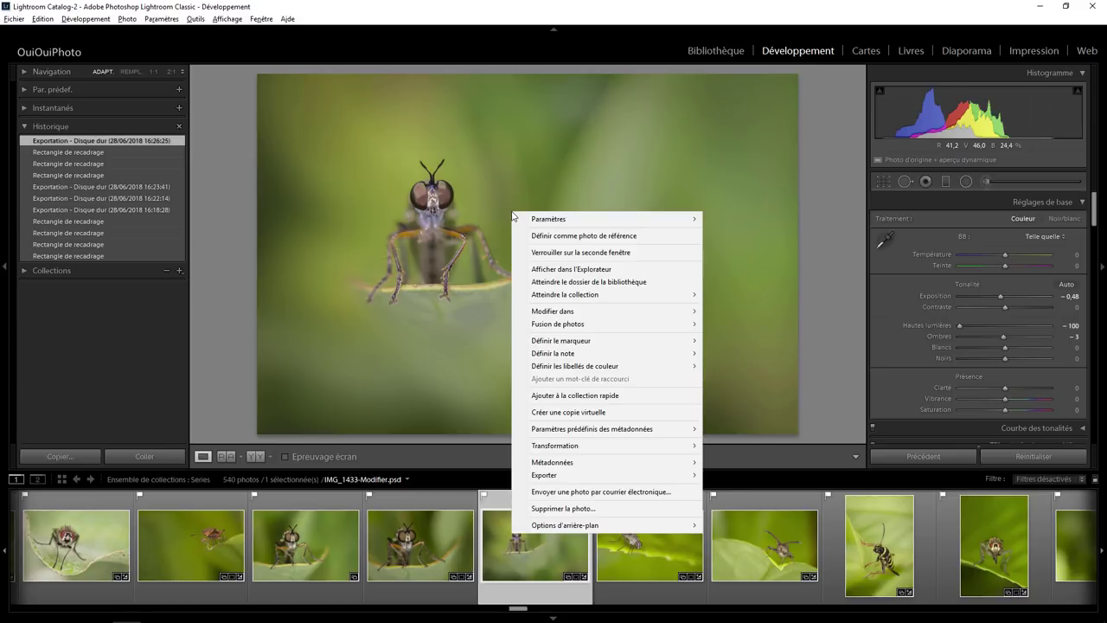
mouse_move(605, 475)
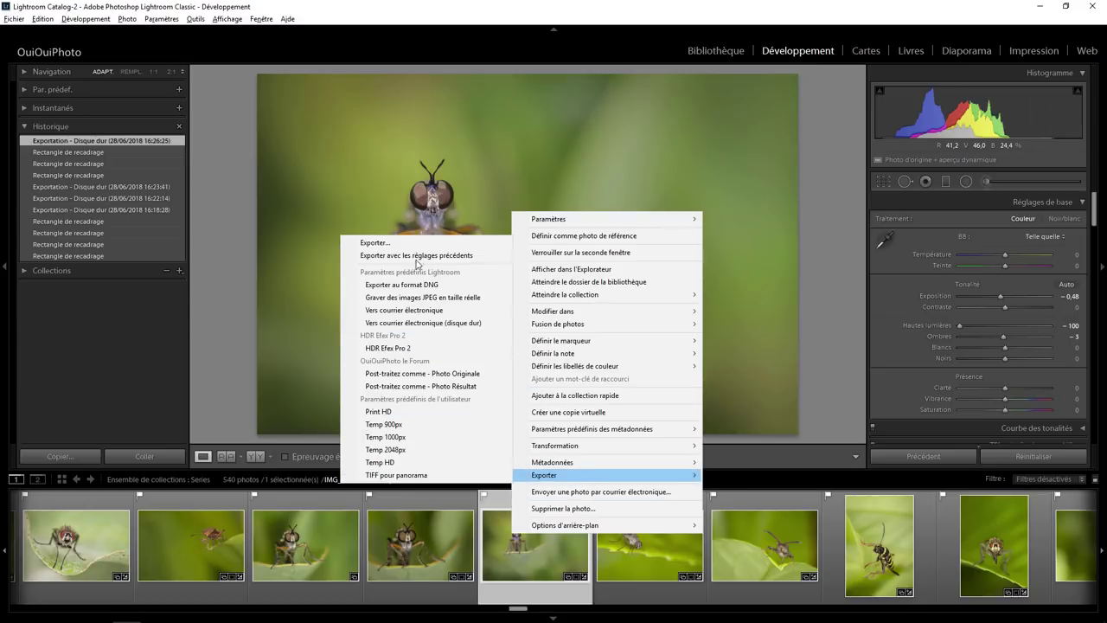
click(375, 242)
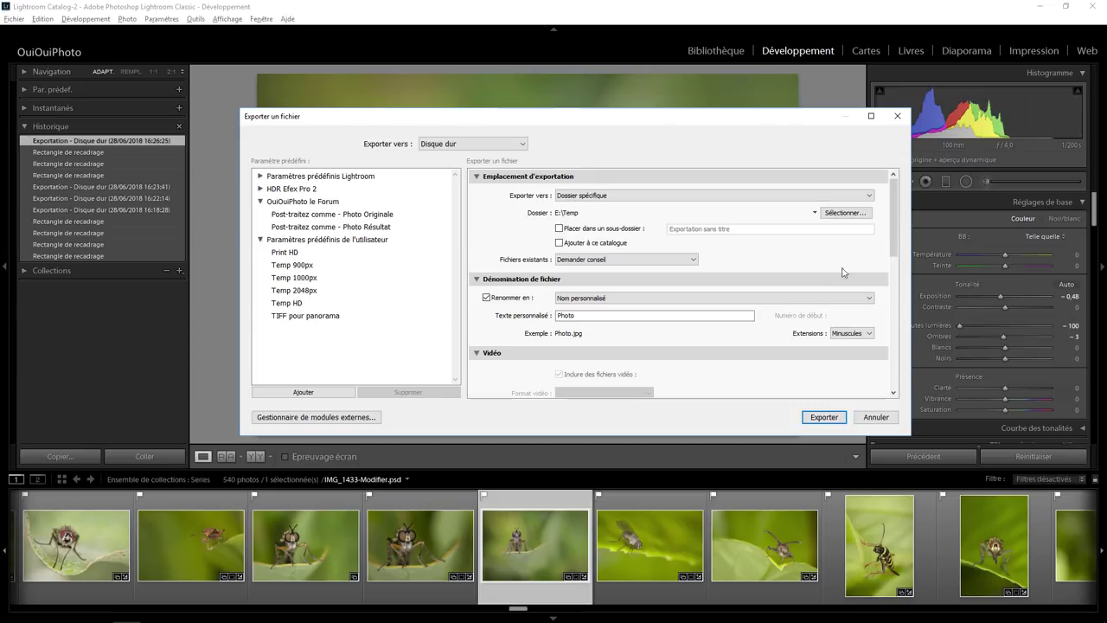
drag(896, 242, 895, 307)
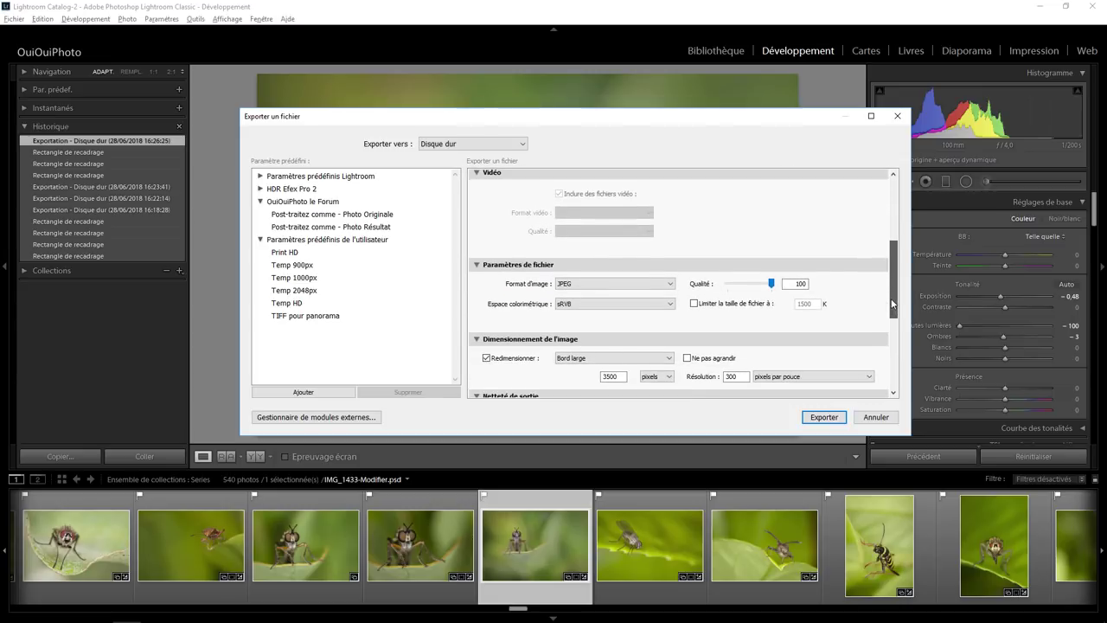
- Limit the file size to 3000 K, set width 1920 and resolution 1, and export
click(694, 303)
drag(809, 303, 778, 304)
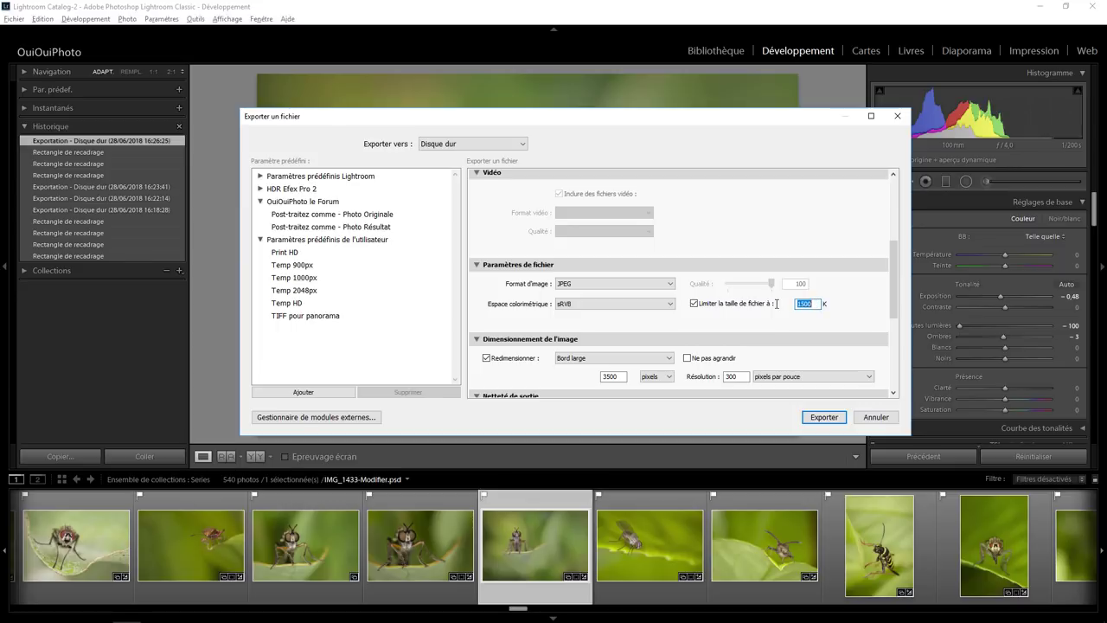
text(3000)
drag(623, 376, 602, 377)
text(1920)
double_click(740, 377)
text(1)
click(824, 418)
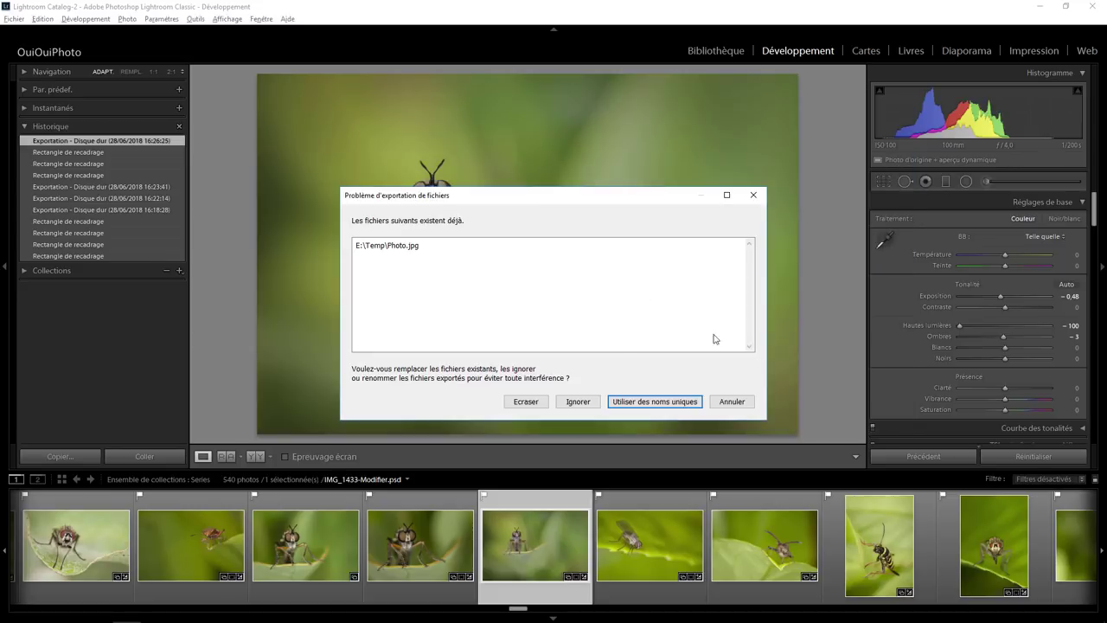
- Overwrite Photo.jpg, reload it in Photoshop, and confirm Image Size reads 1920 × 1280 px at resolution 1
click(525, 402)
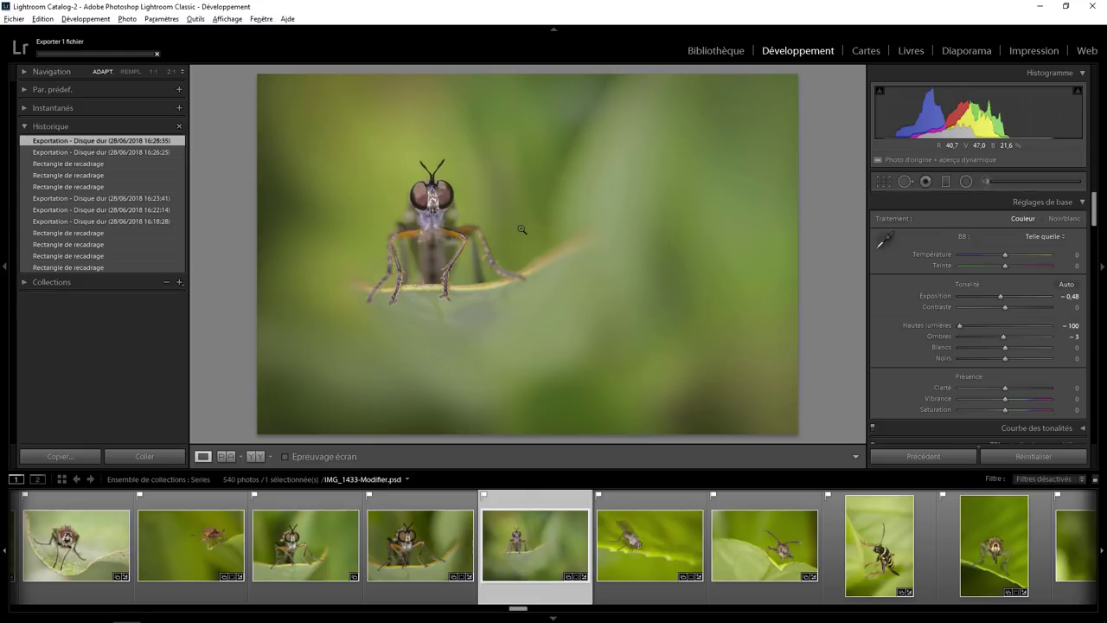
click(587, 244)
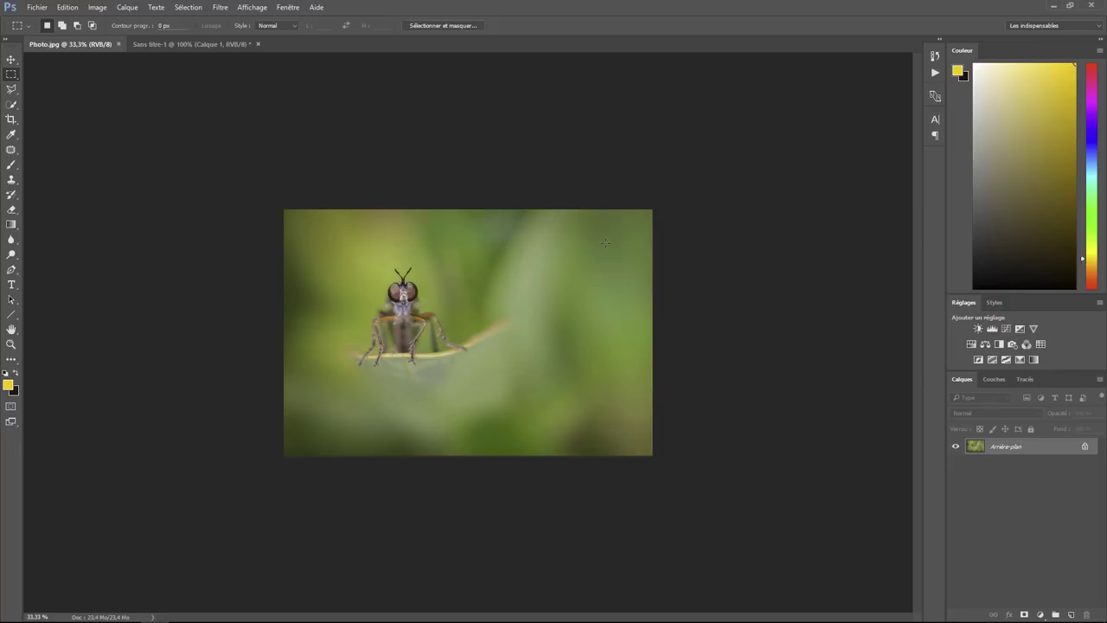
click(97, 8)
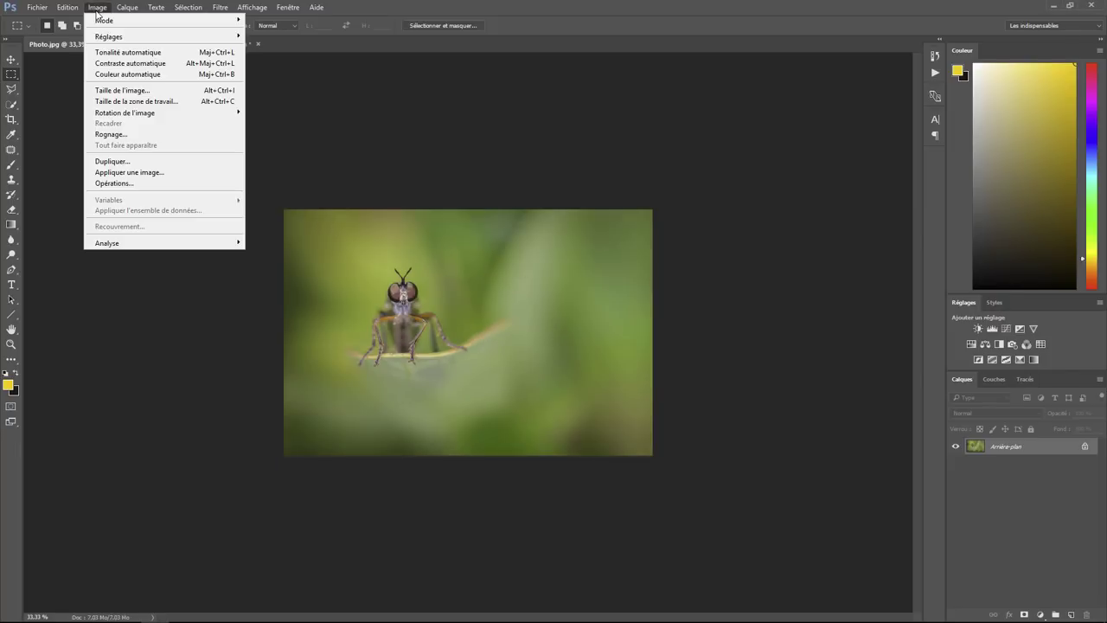
click(122, 92)
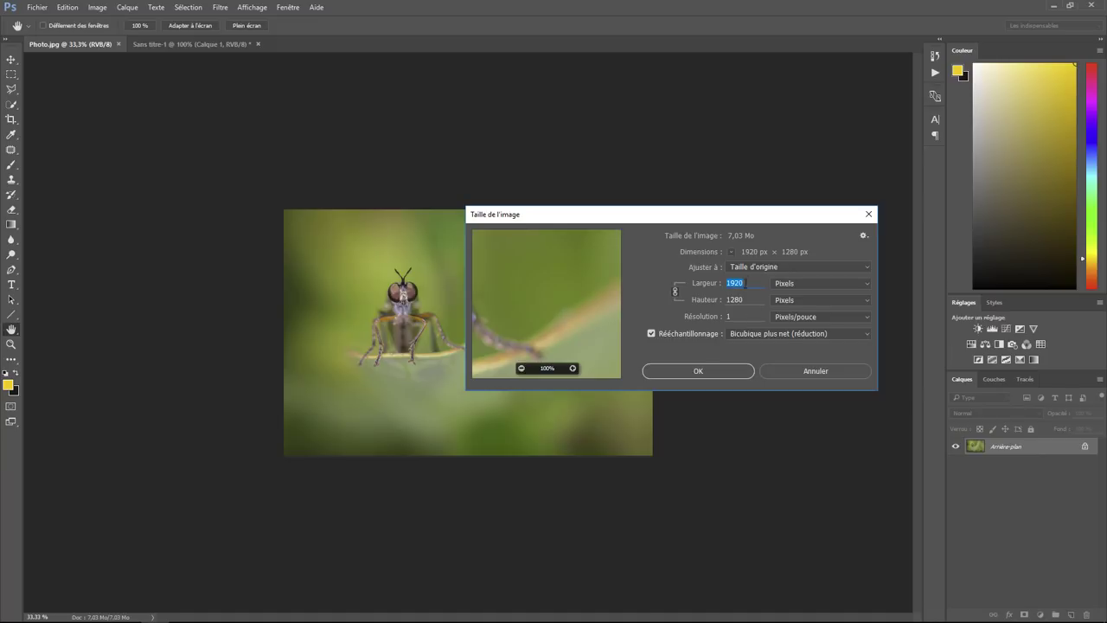
drag(660, 214, 730, 78)
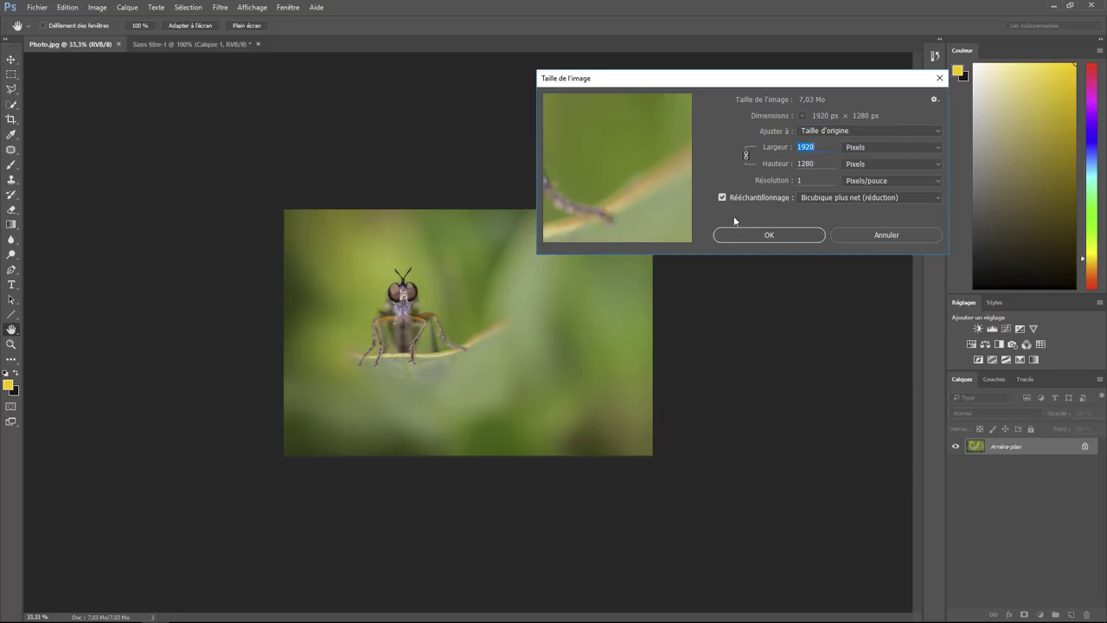
click(864, 233)
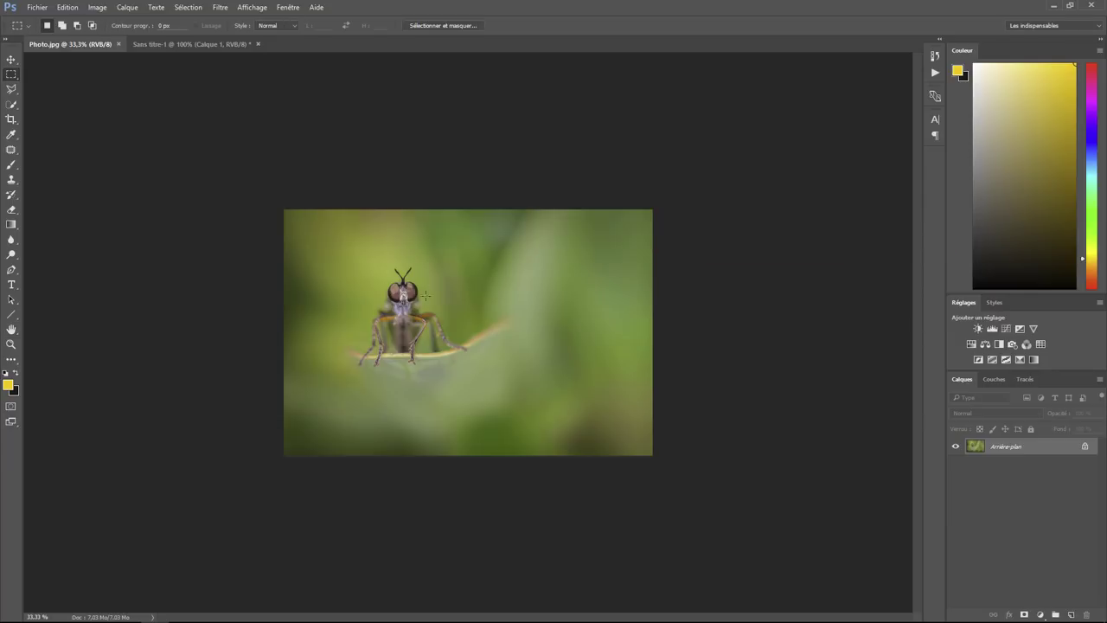